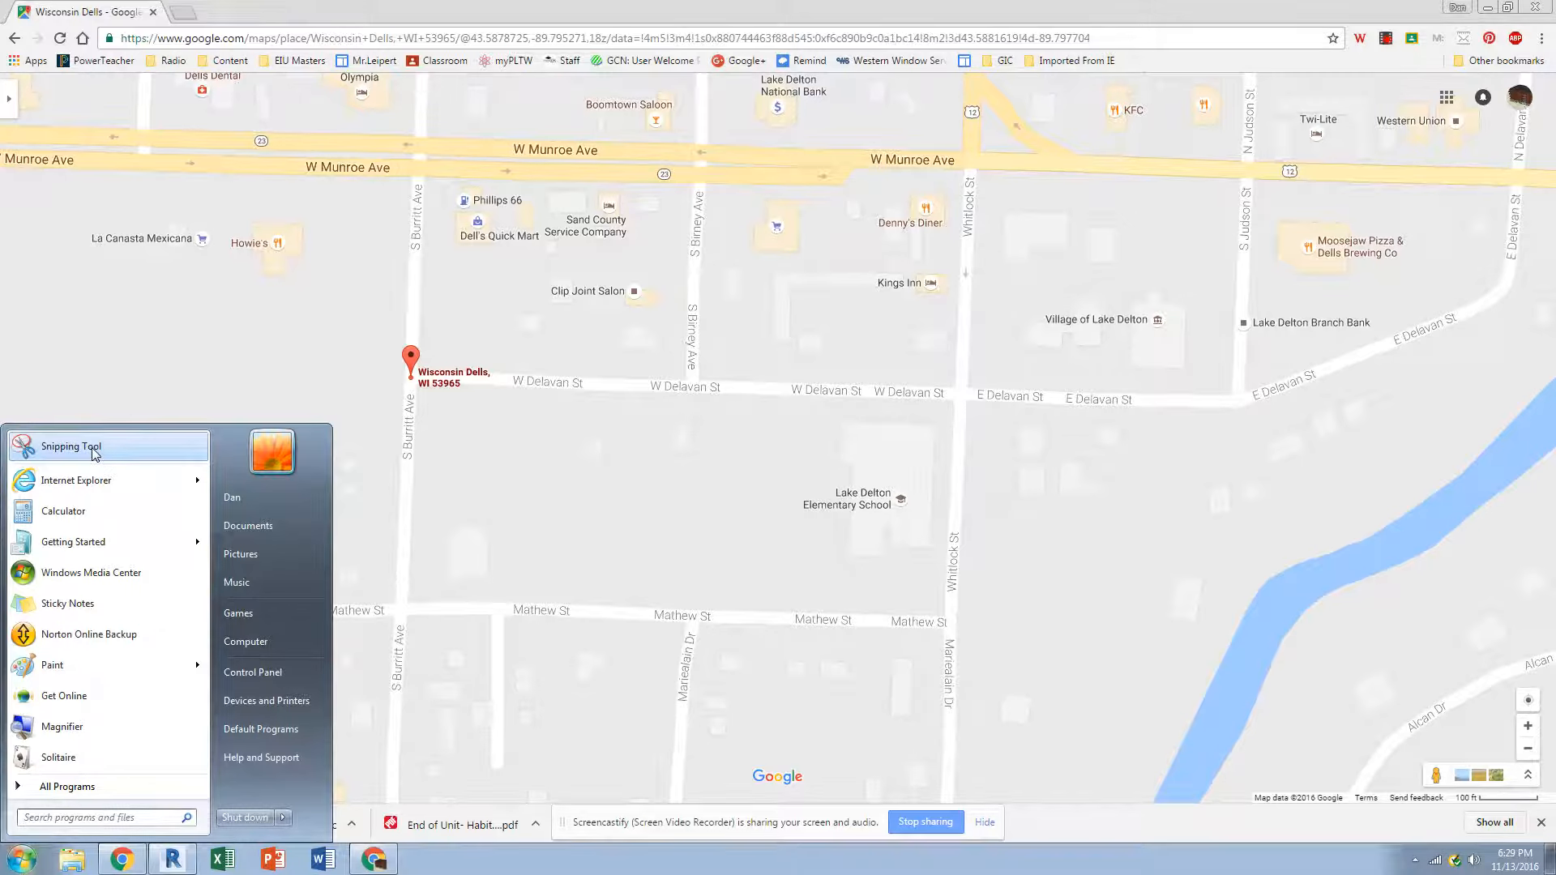
Capture the Google Maps area around the Wisconsin Dells marker, including the 100 ft scale bar, using Snipping Tool.
left_click(34, 453)
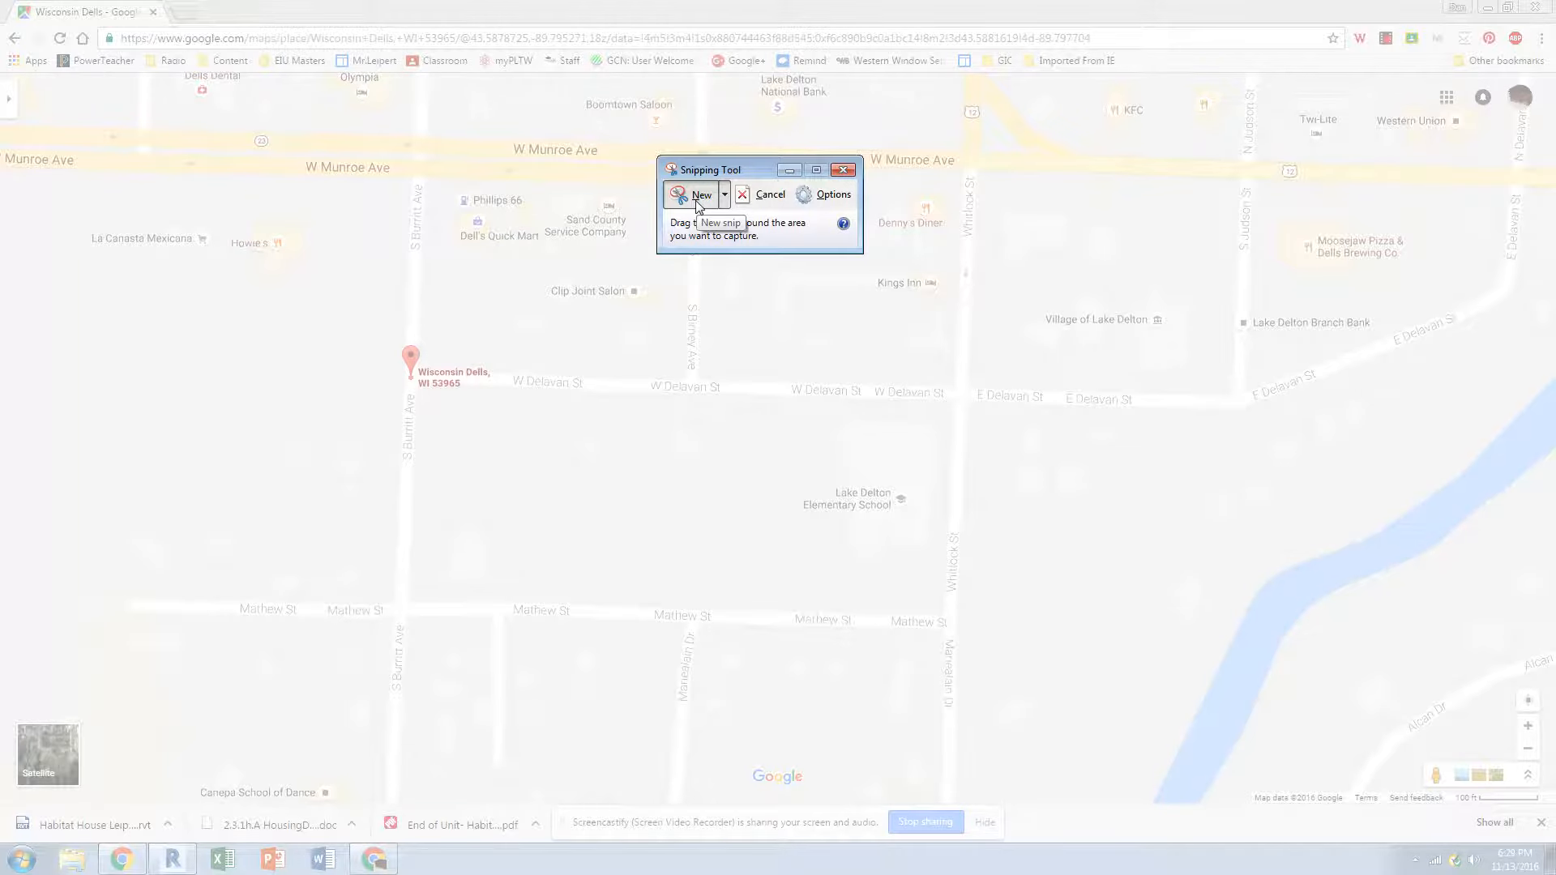
left_click_drag(69, 92, 1545, 808)
scroll(1434, 810, "down", 3)
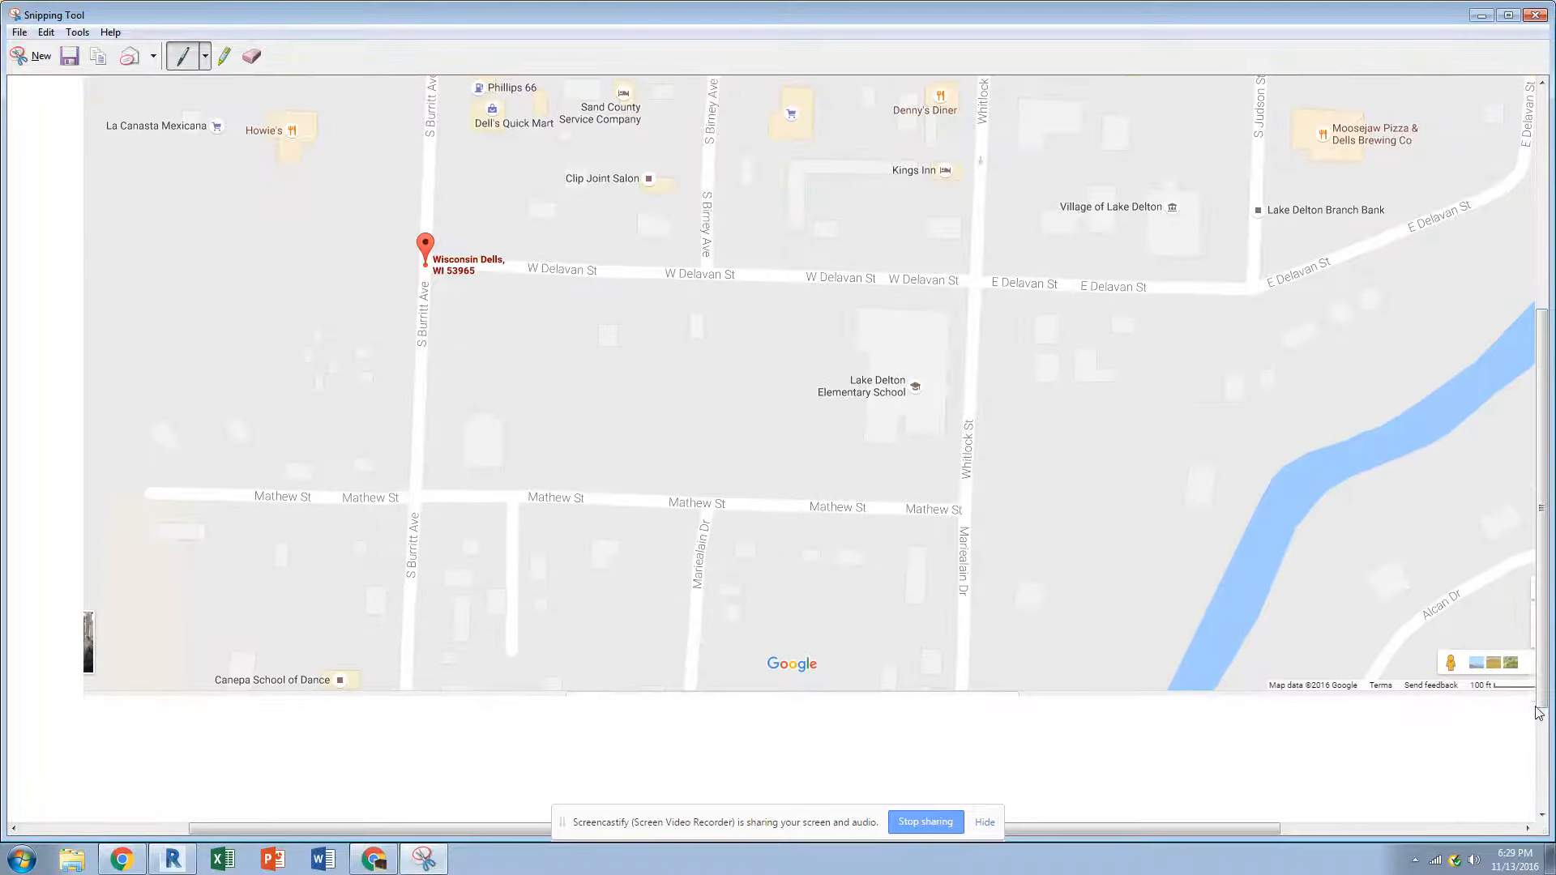
left_click_drag(1116, 830, 1280, 829)
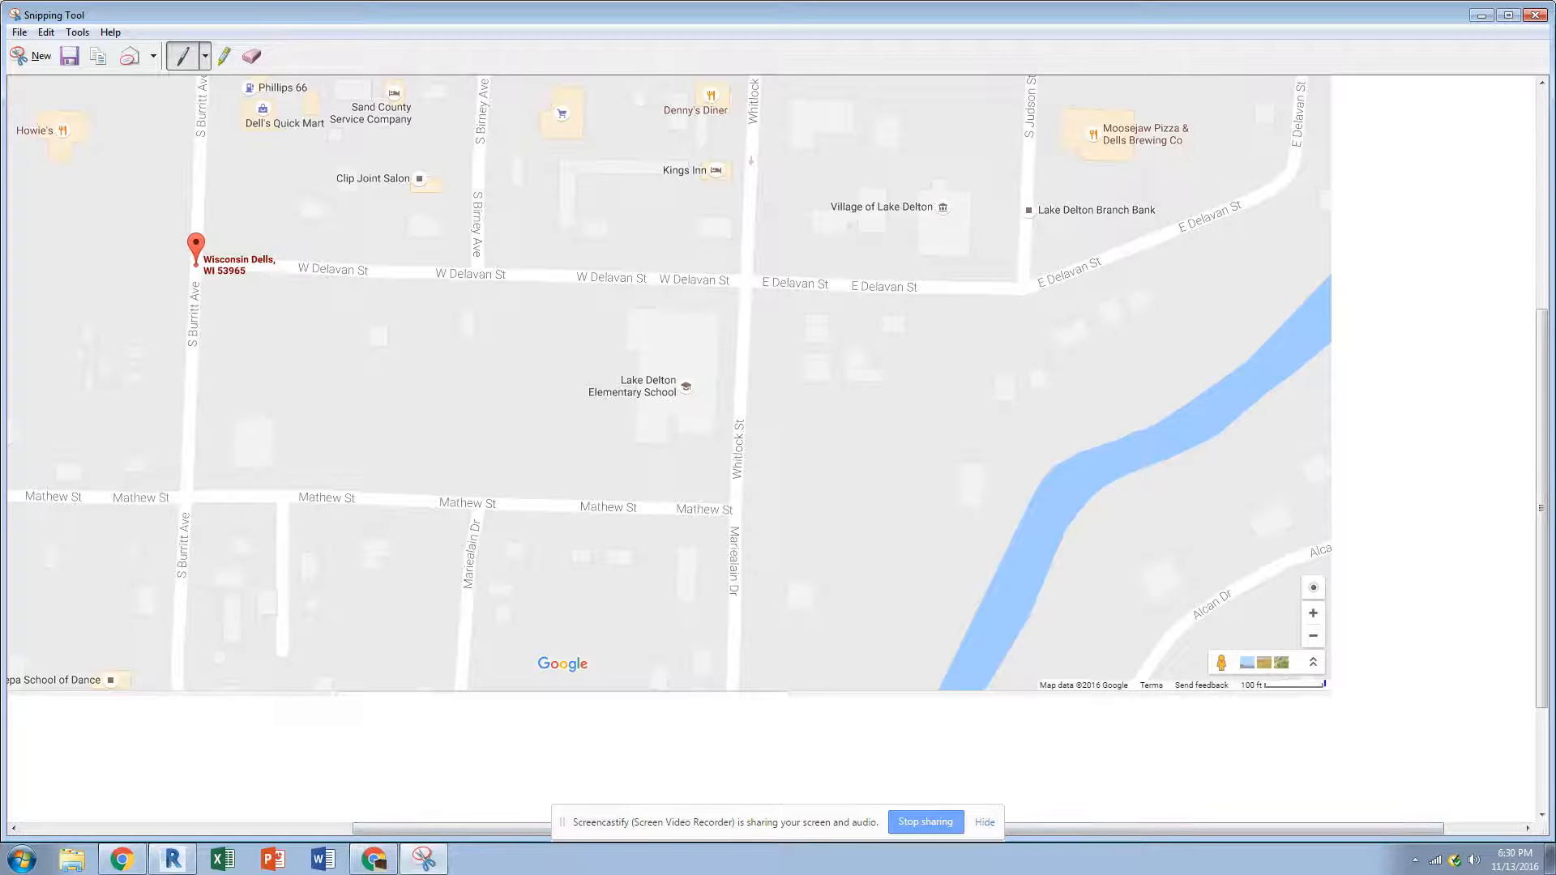
Try to save the map snip to the desktop as a JPEG, then close Snipping Tool without saving.
left_click(19, 32)
left_click(41, 73)
scroll(262, 281, "down", 5)
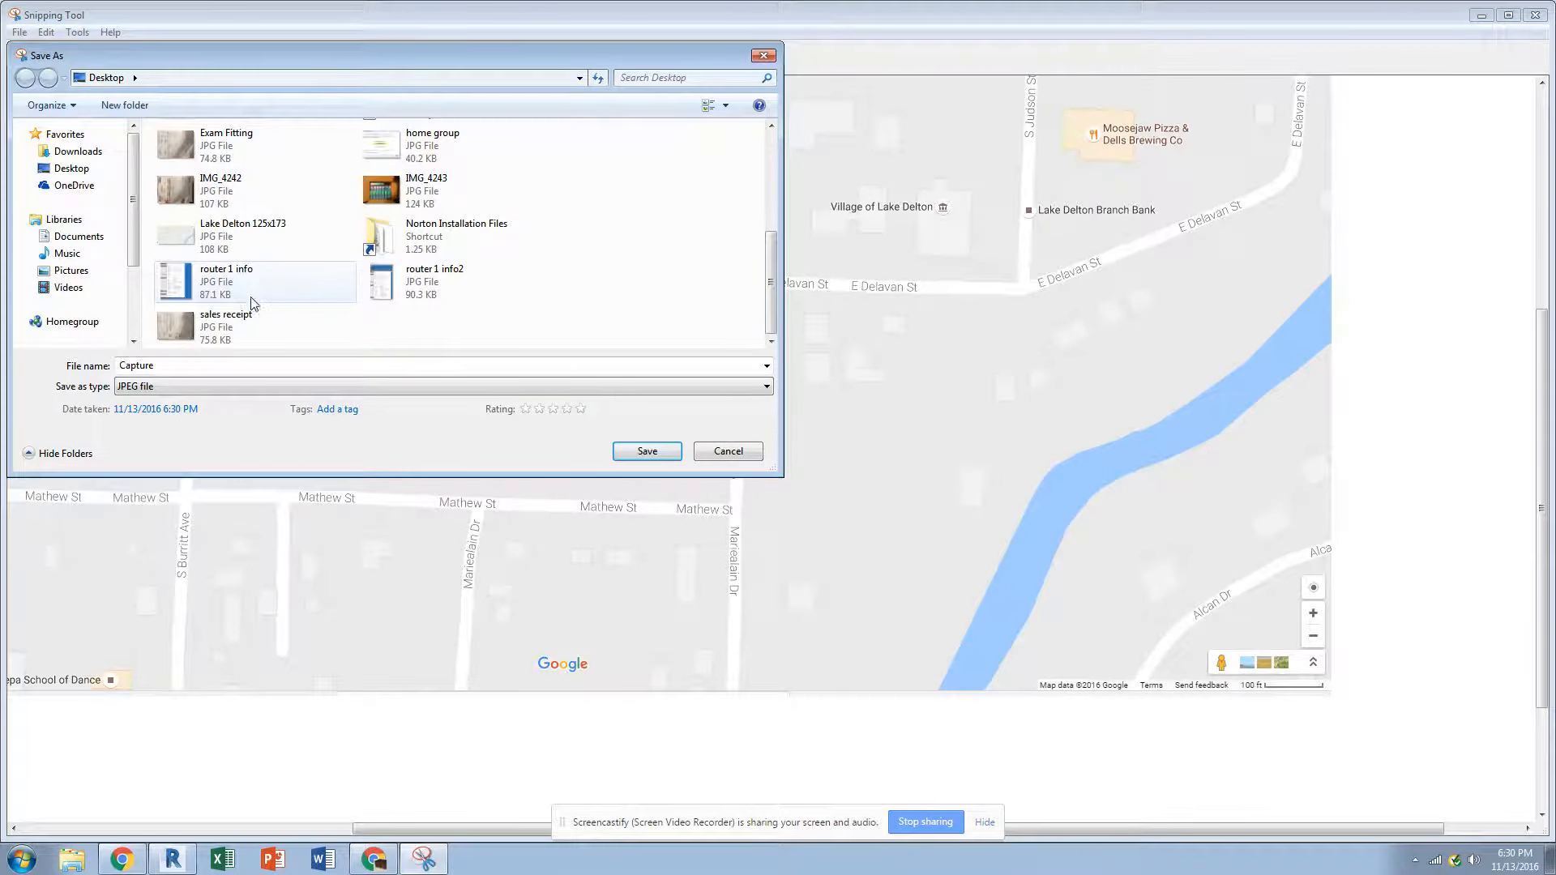
scroll(259, 300, "up", 5)
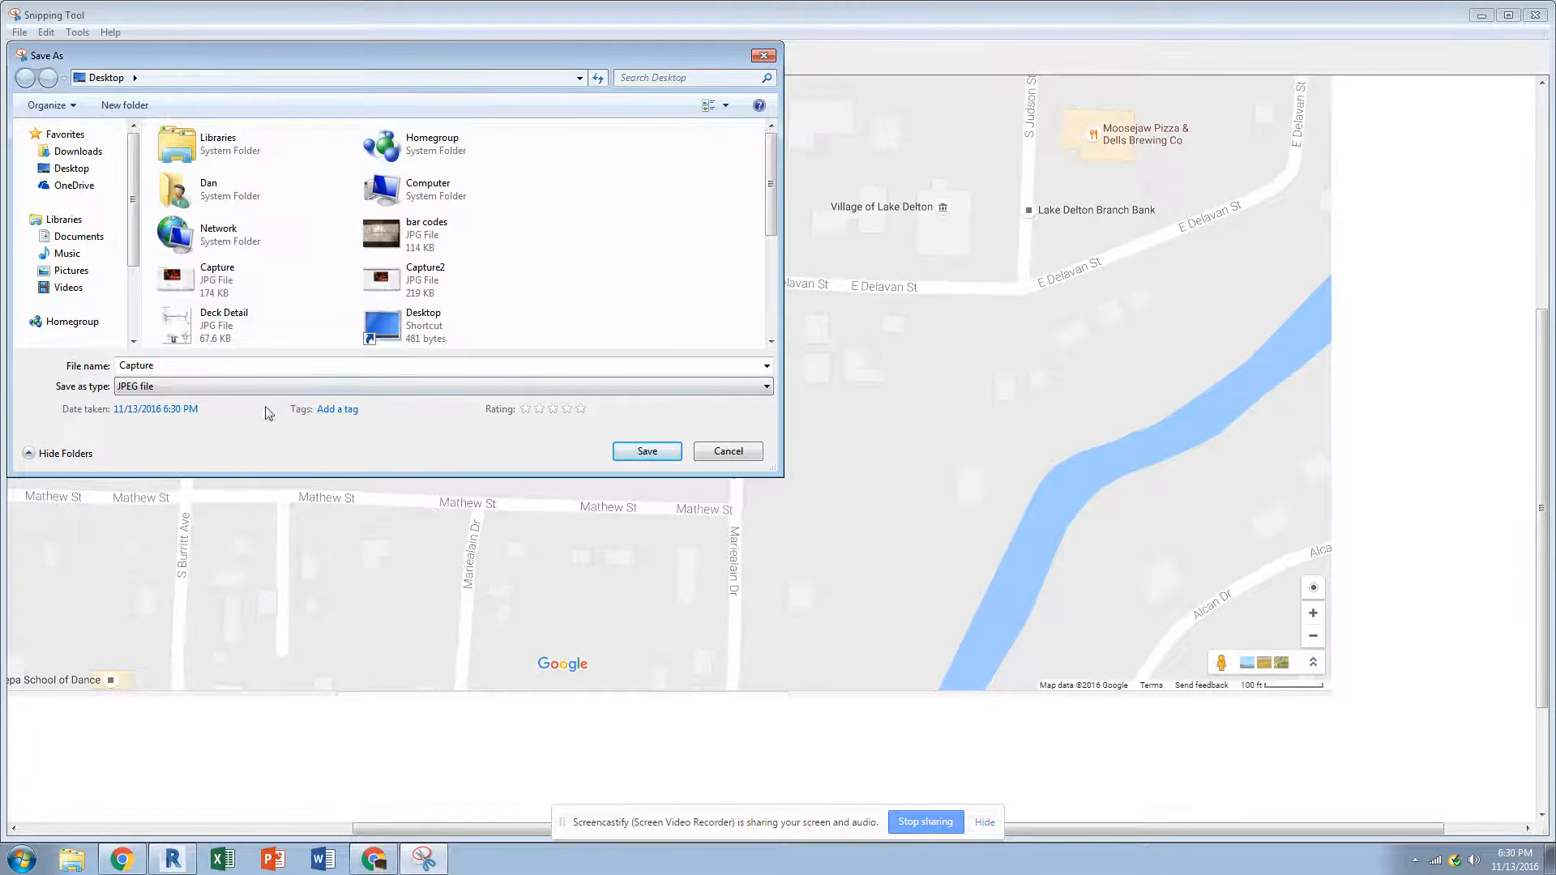
double_click(185, 368)
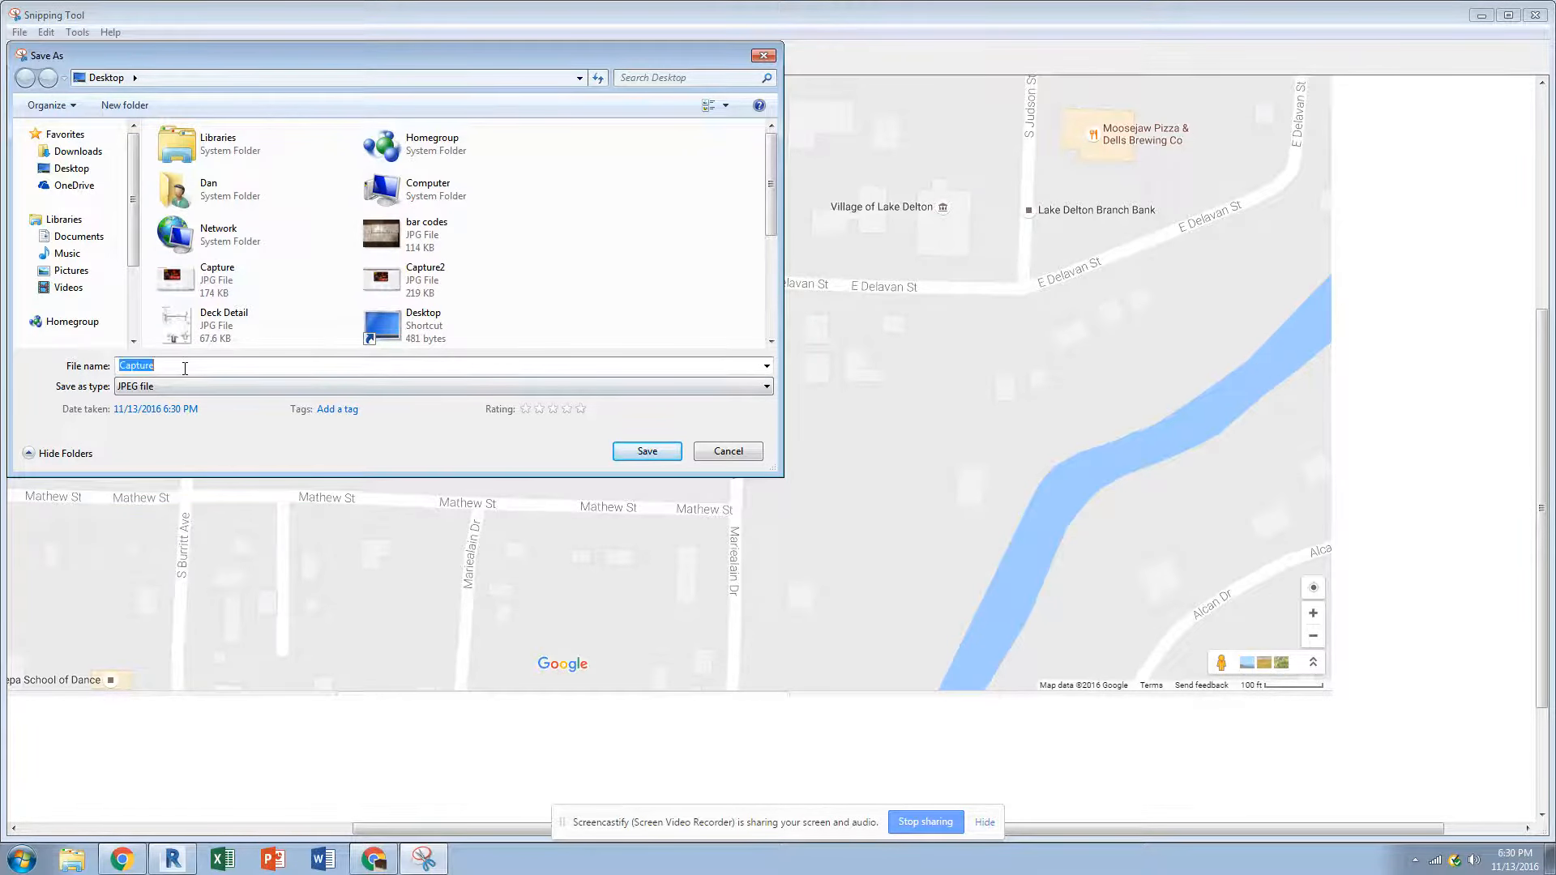
left_click(728, 451)
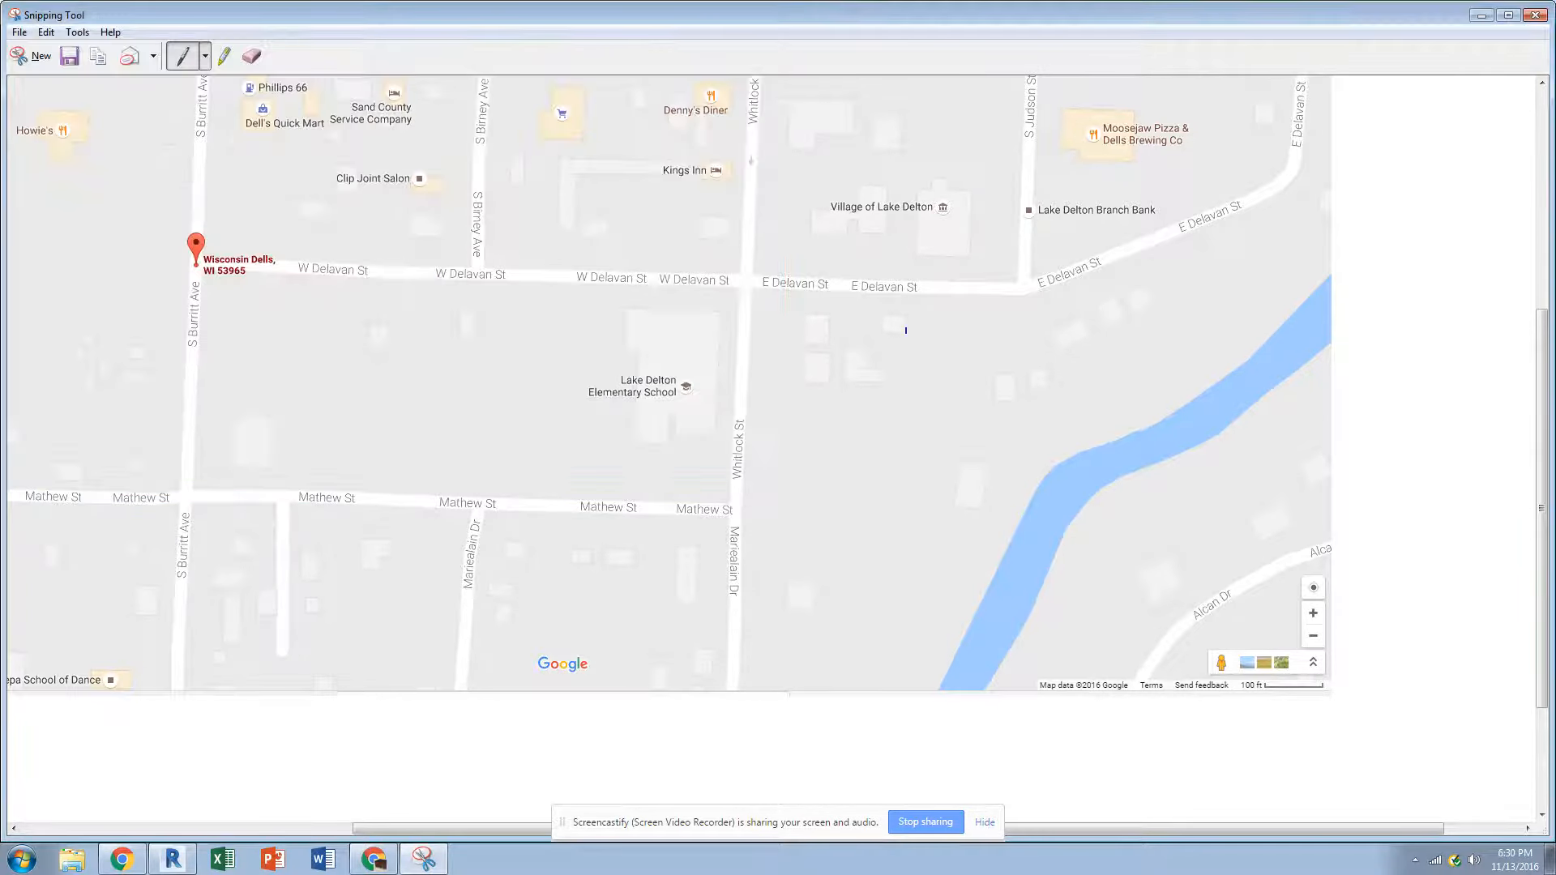
left_click(1536, 14)
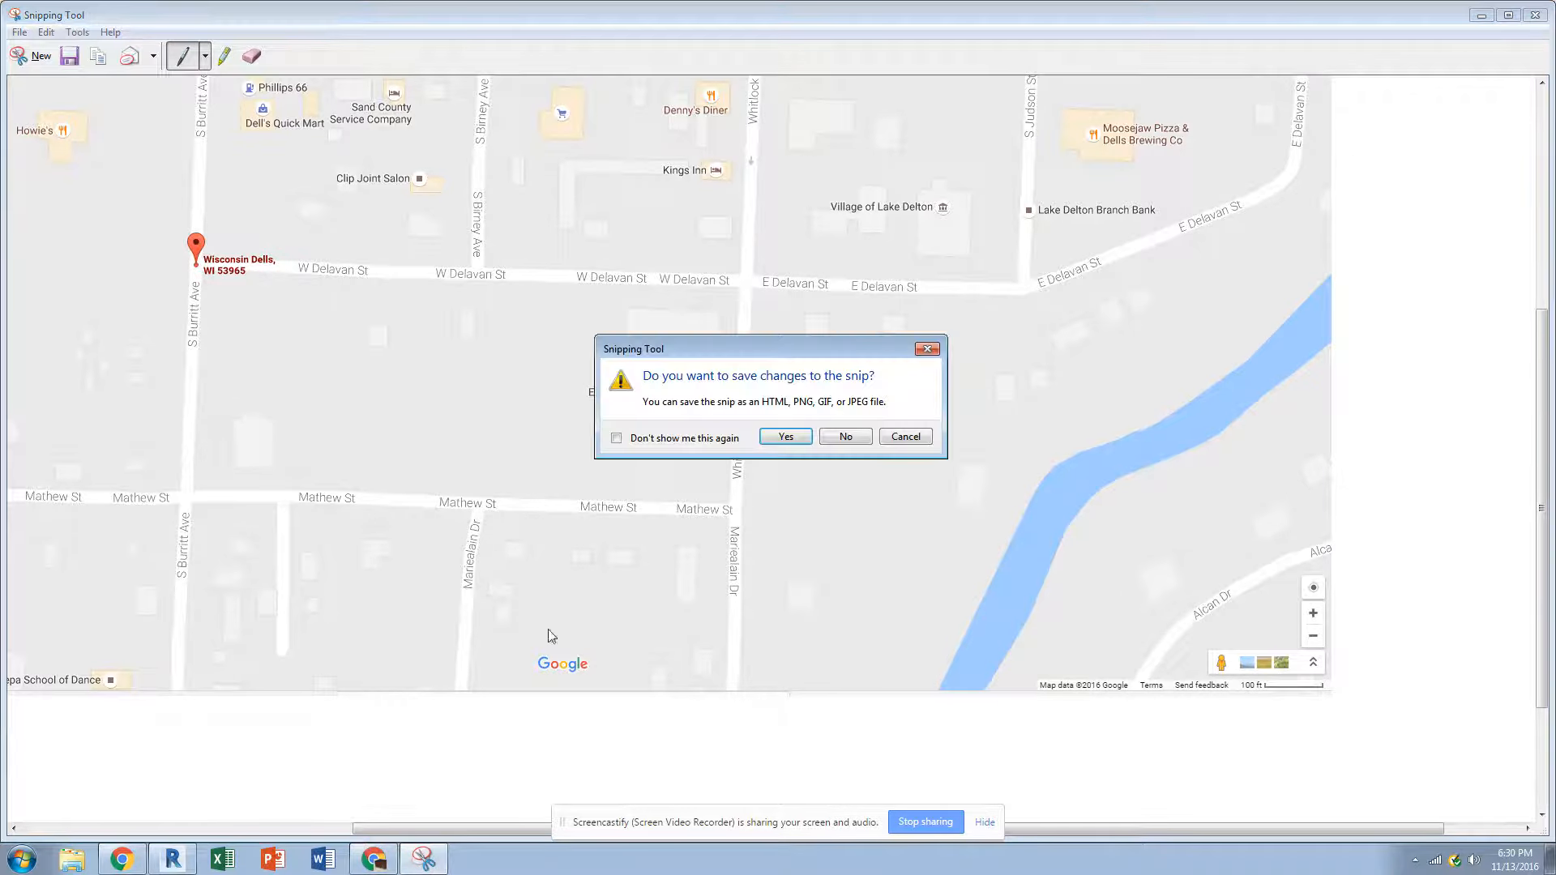
left_click(847, 436)
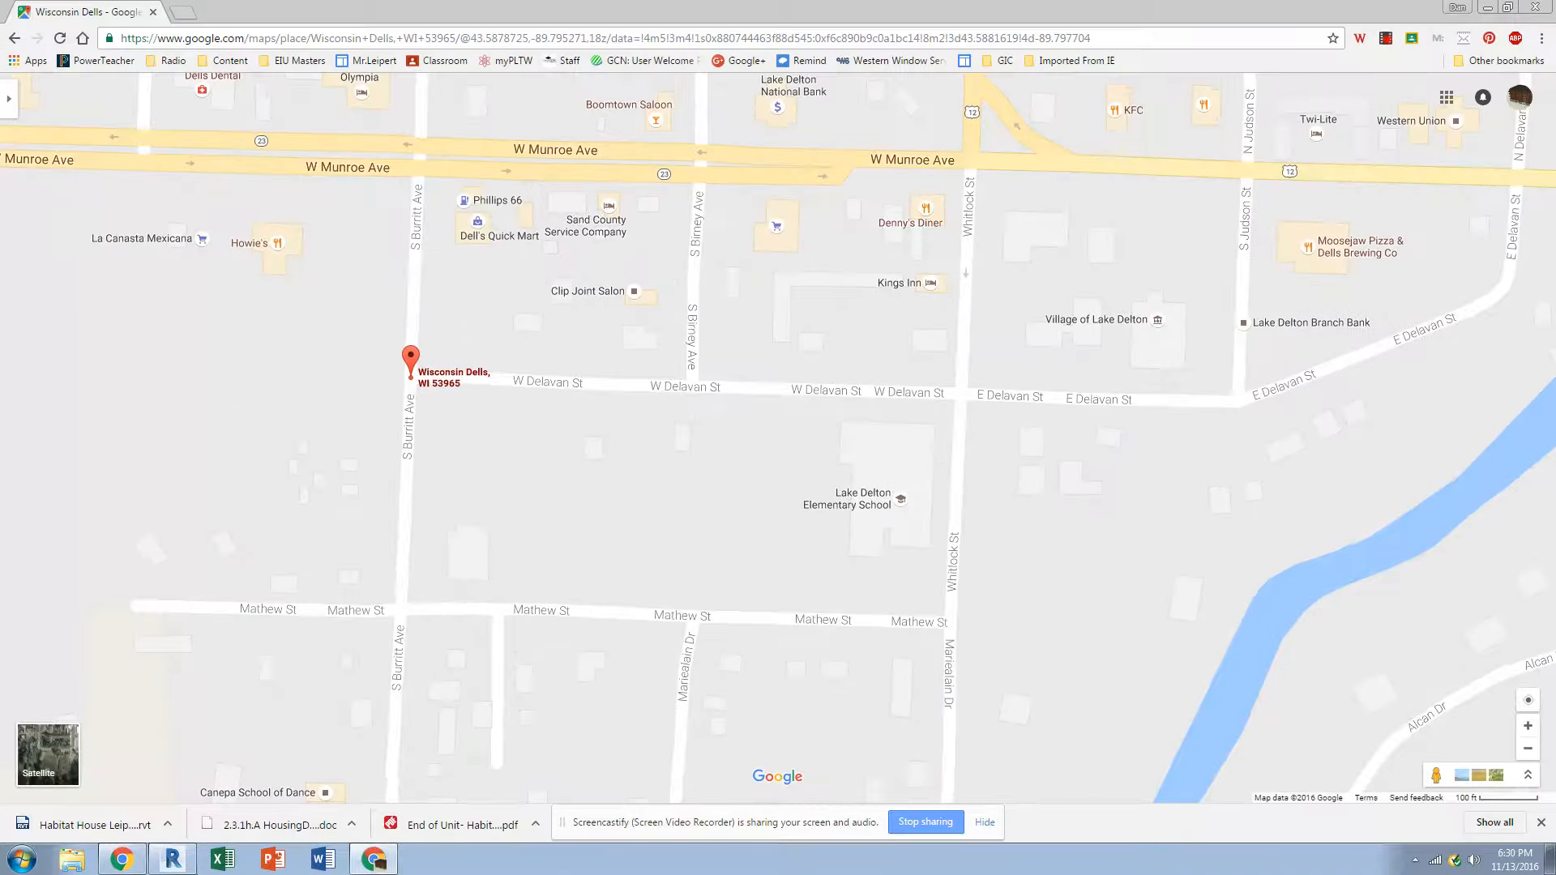
Switch to Revit and open the Site floor plan view of the Lake Delton Example project.
left_click(172, 859)
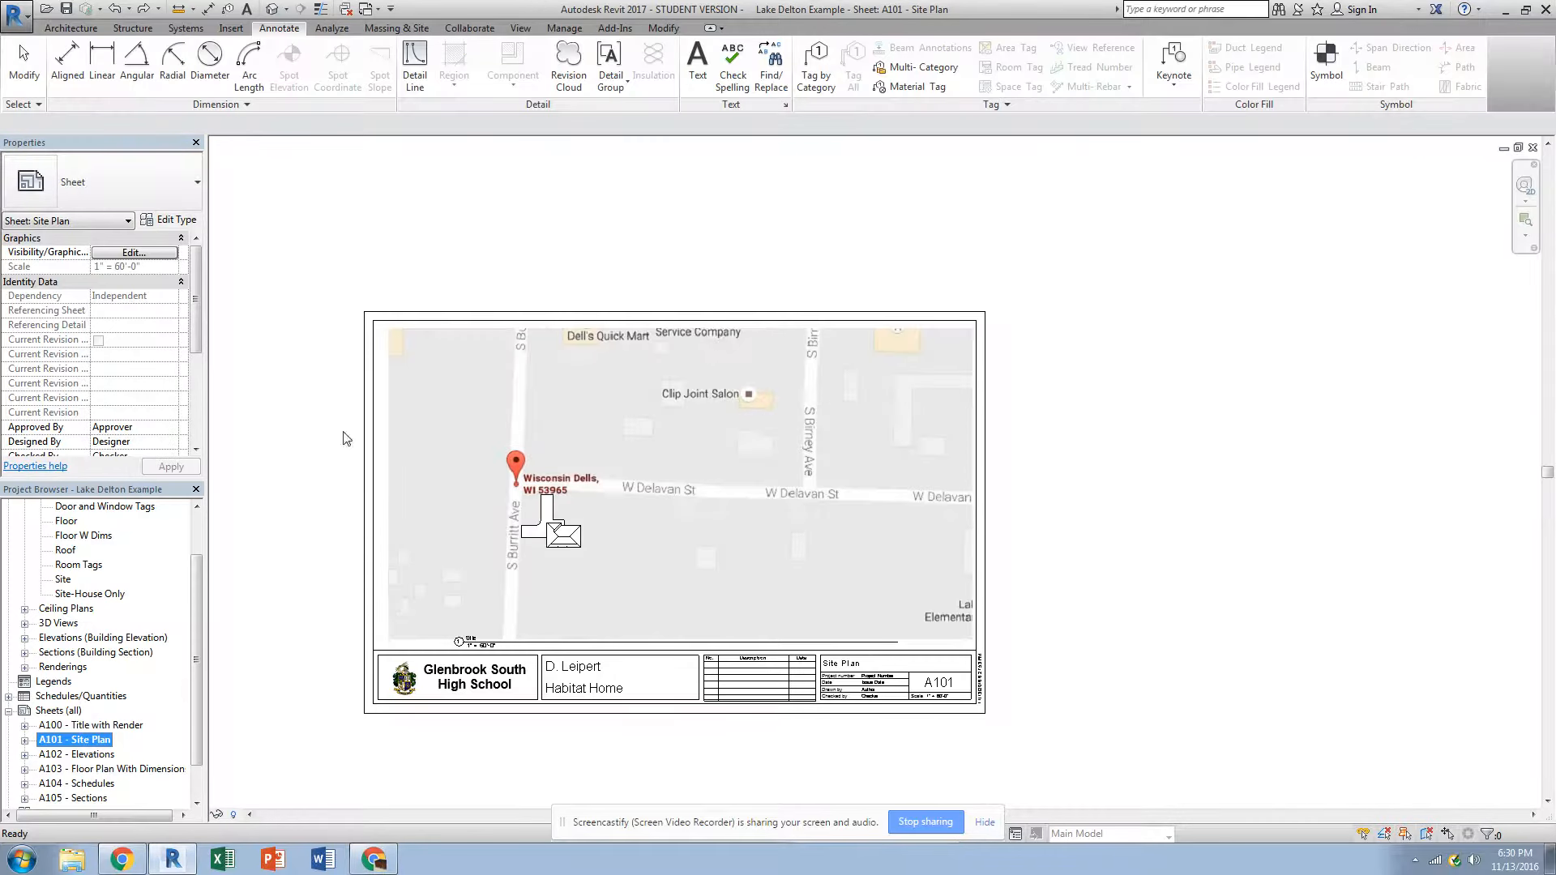
scroll(123, 683, "down", 1)
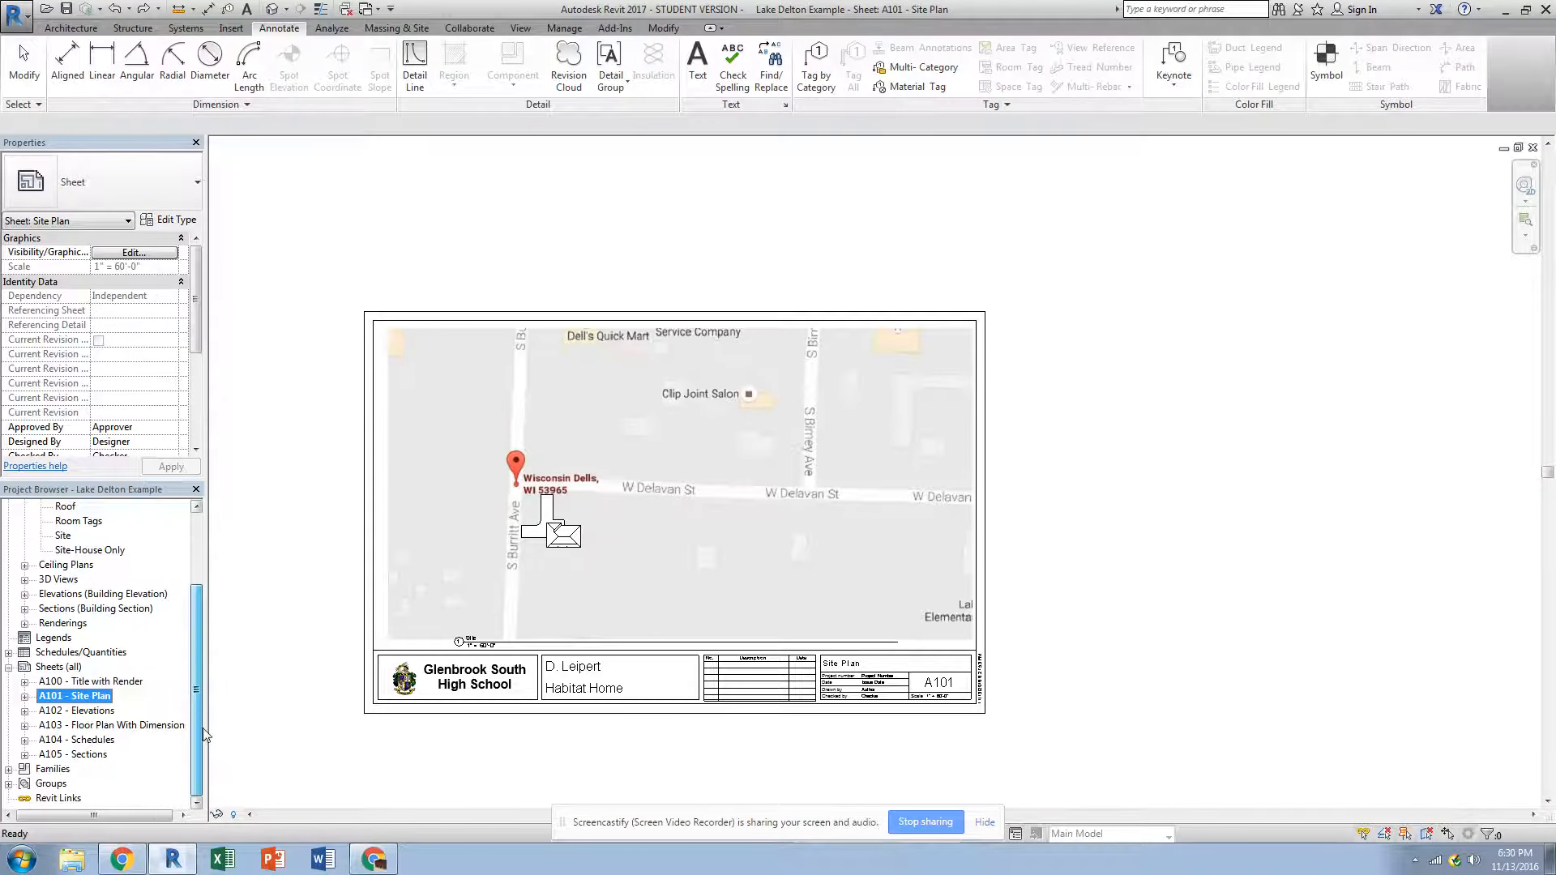
left_click_drag(191, 637, 196, 567)
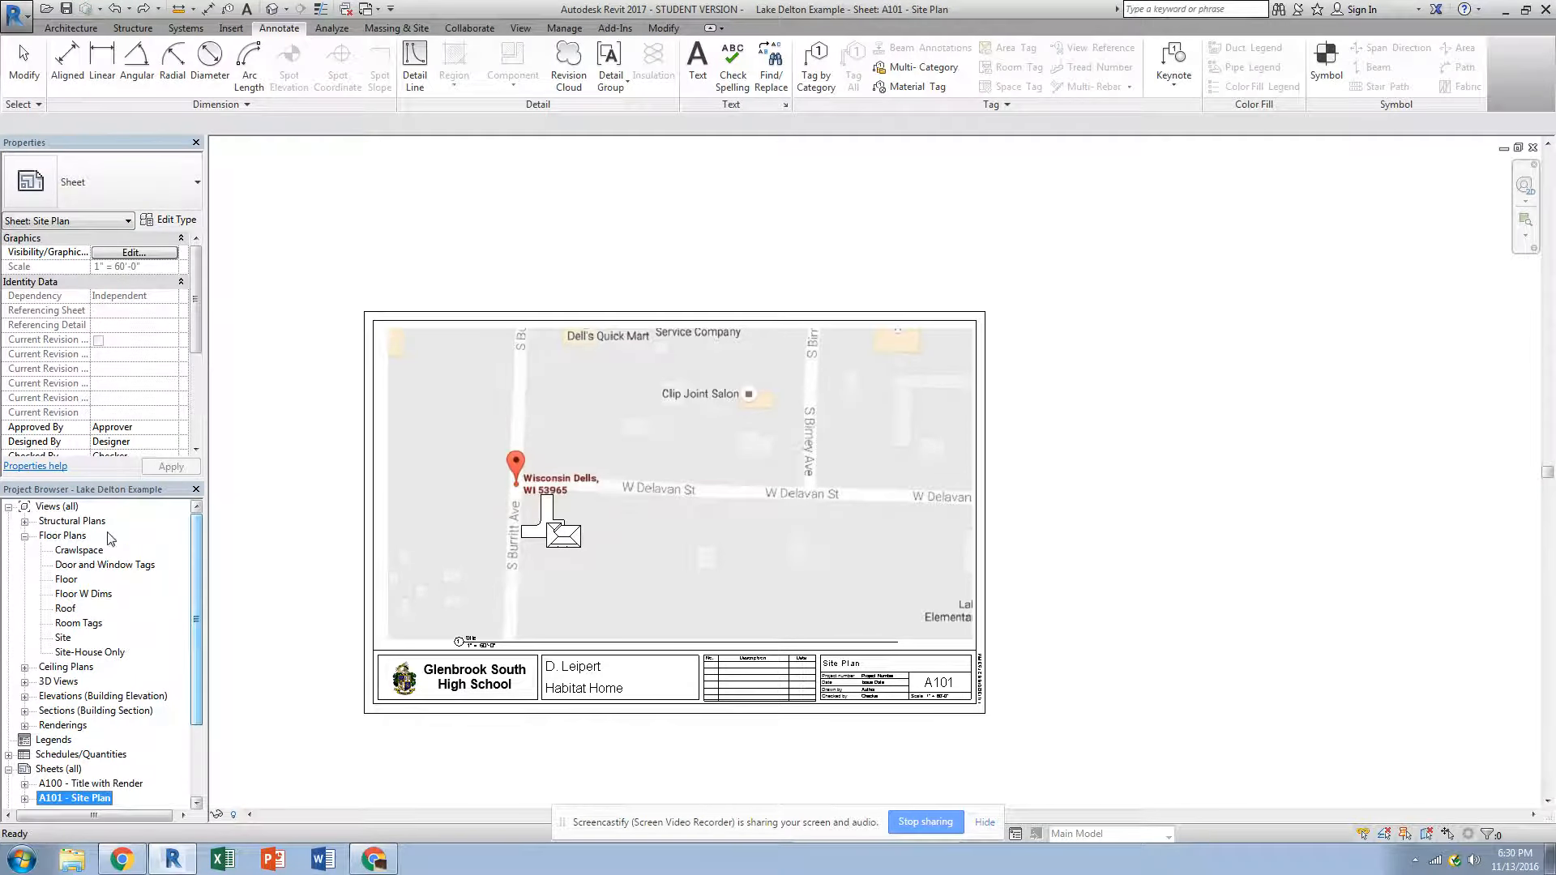
double_click(63, 638)
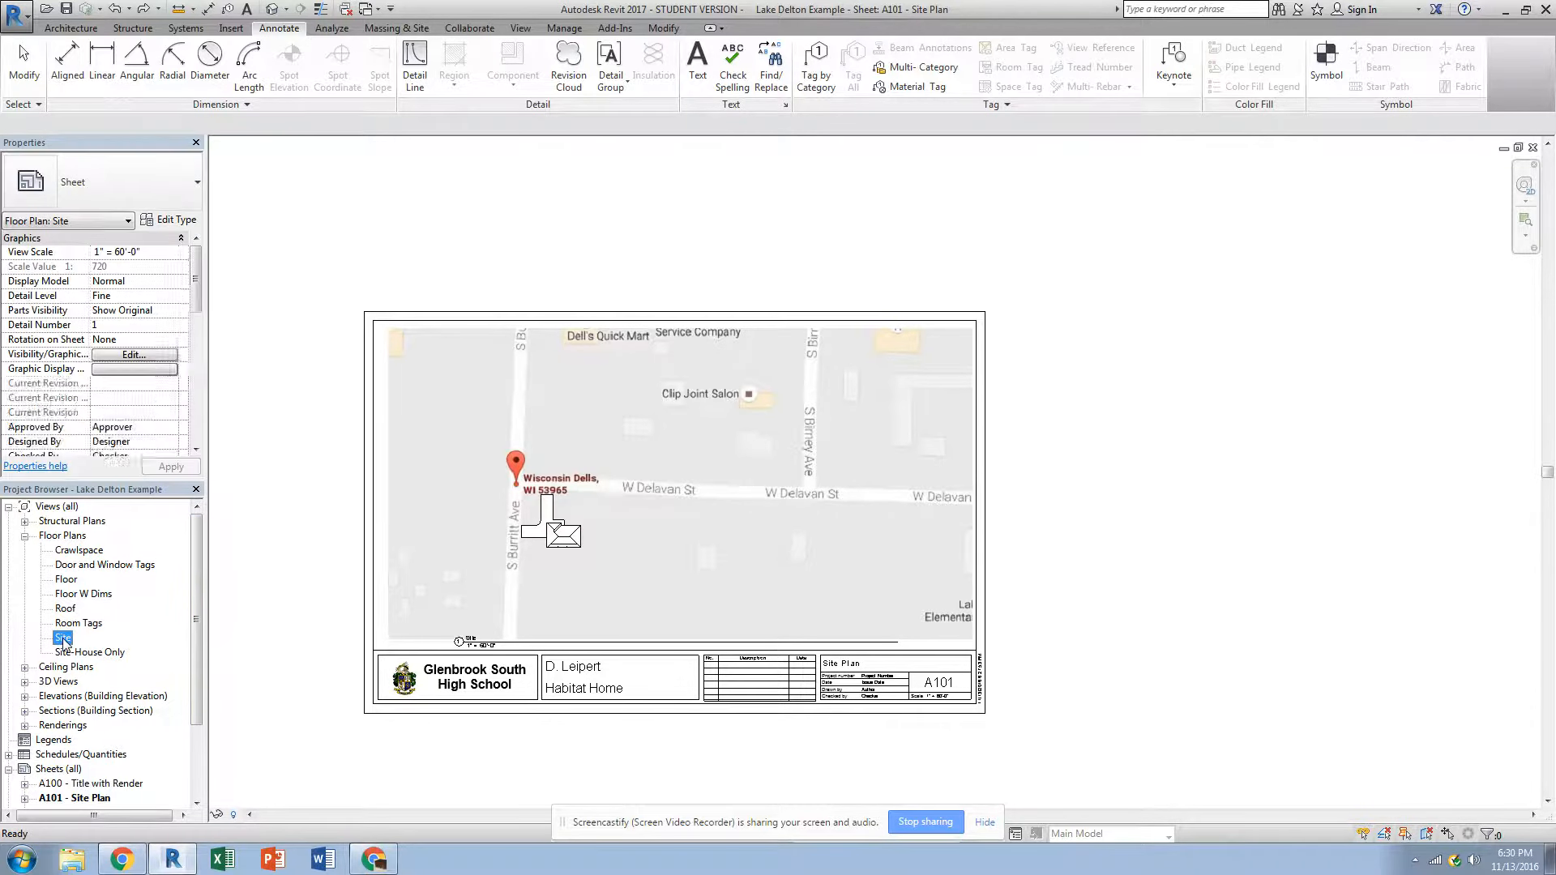
middle_click_drag(454, 361, 416, 479)
scroll(584, 437, "down", 2)
scroll(531, 451, "down", 1)
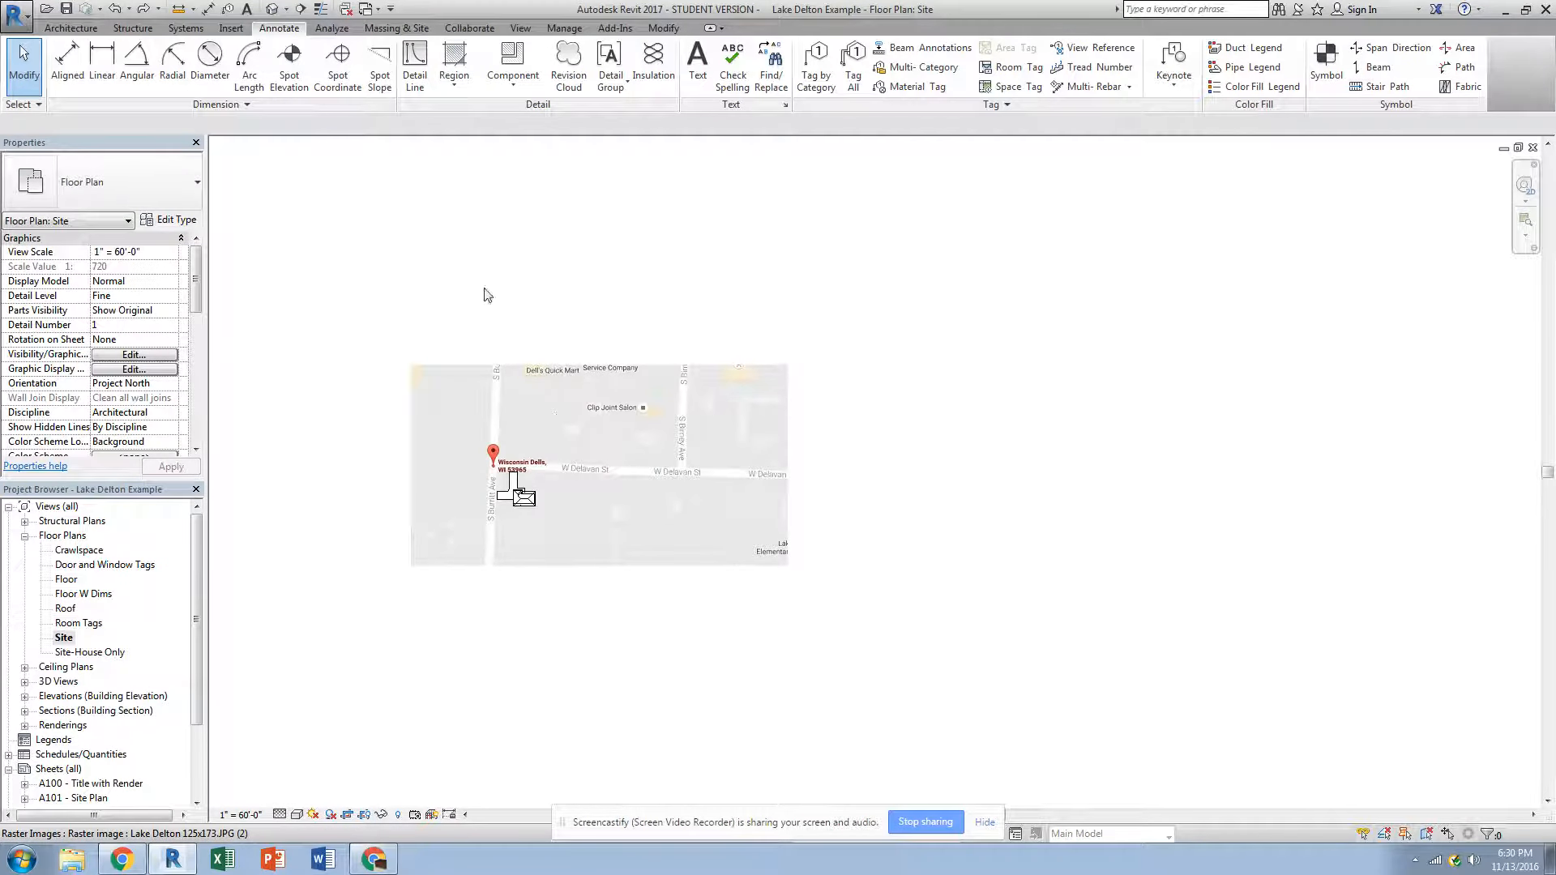
Uncrop the Site view with its crop boundary shown and delete the existing Lake Delton map image.
left_click(367, 815)
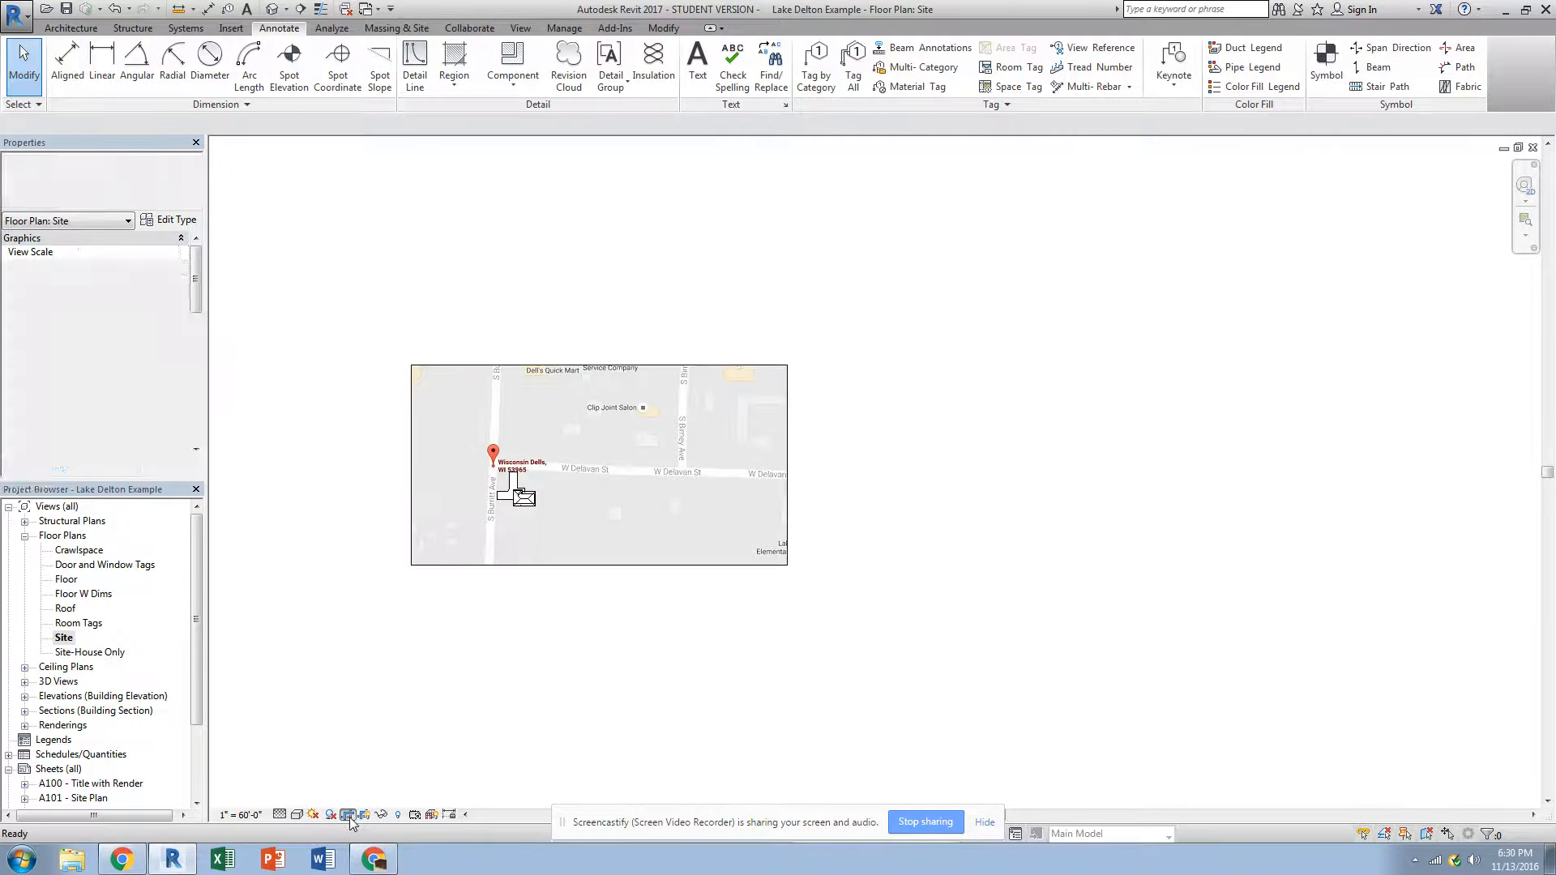
left_click(350, 816)
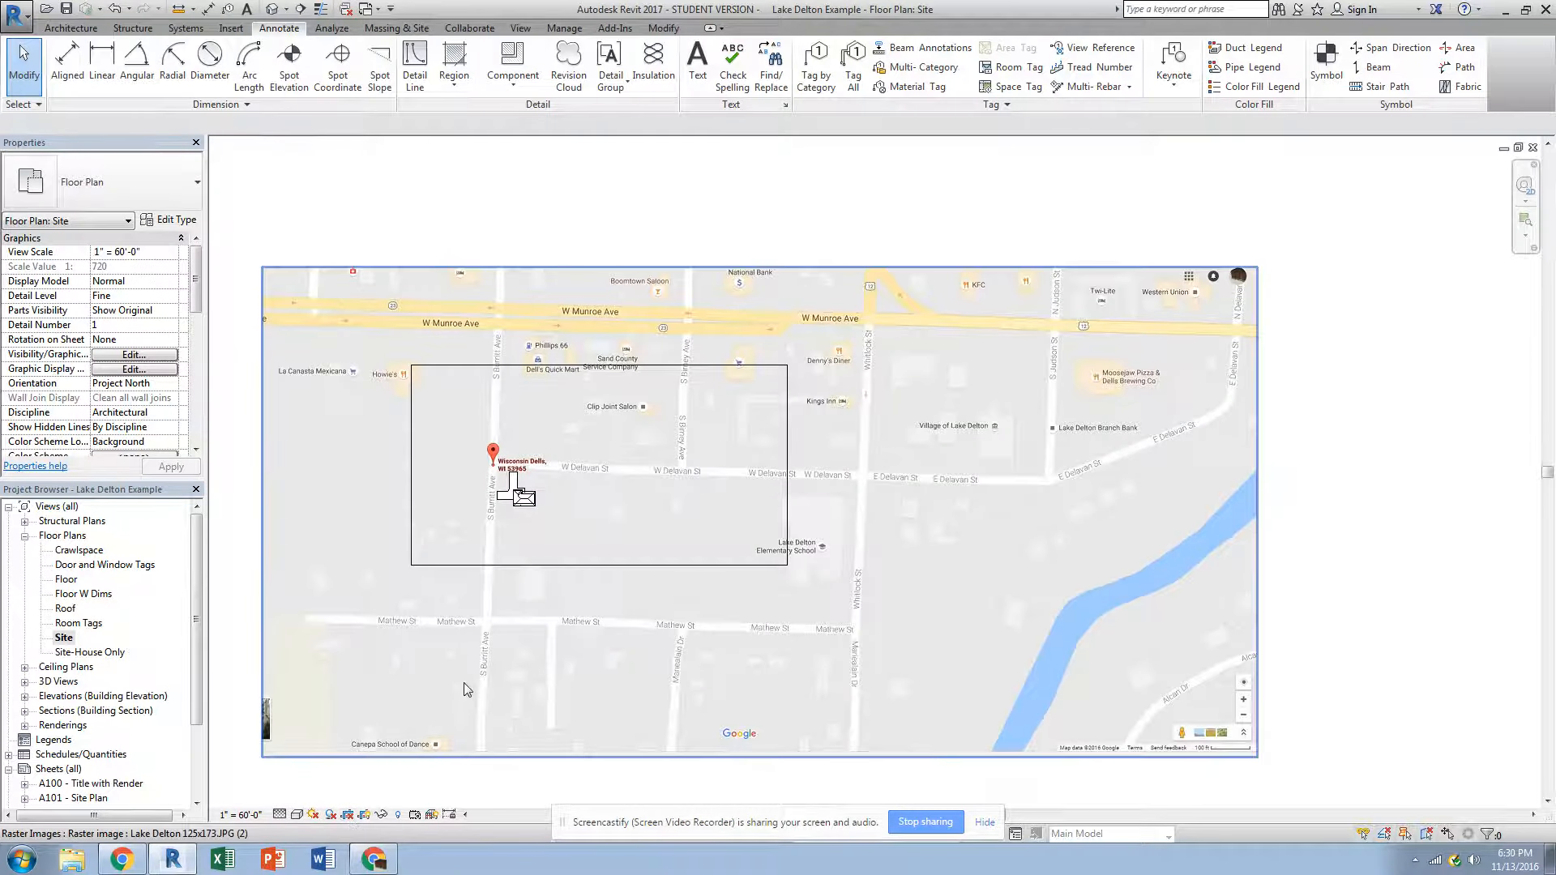
scroll(463, 683, "down", 2)
left_click(696, 422)
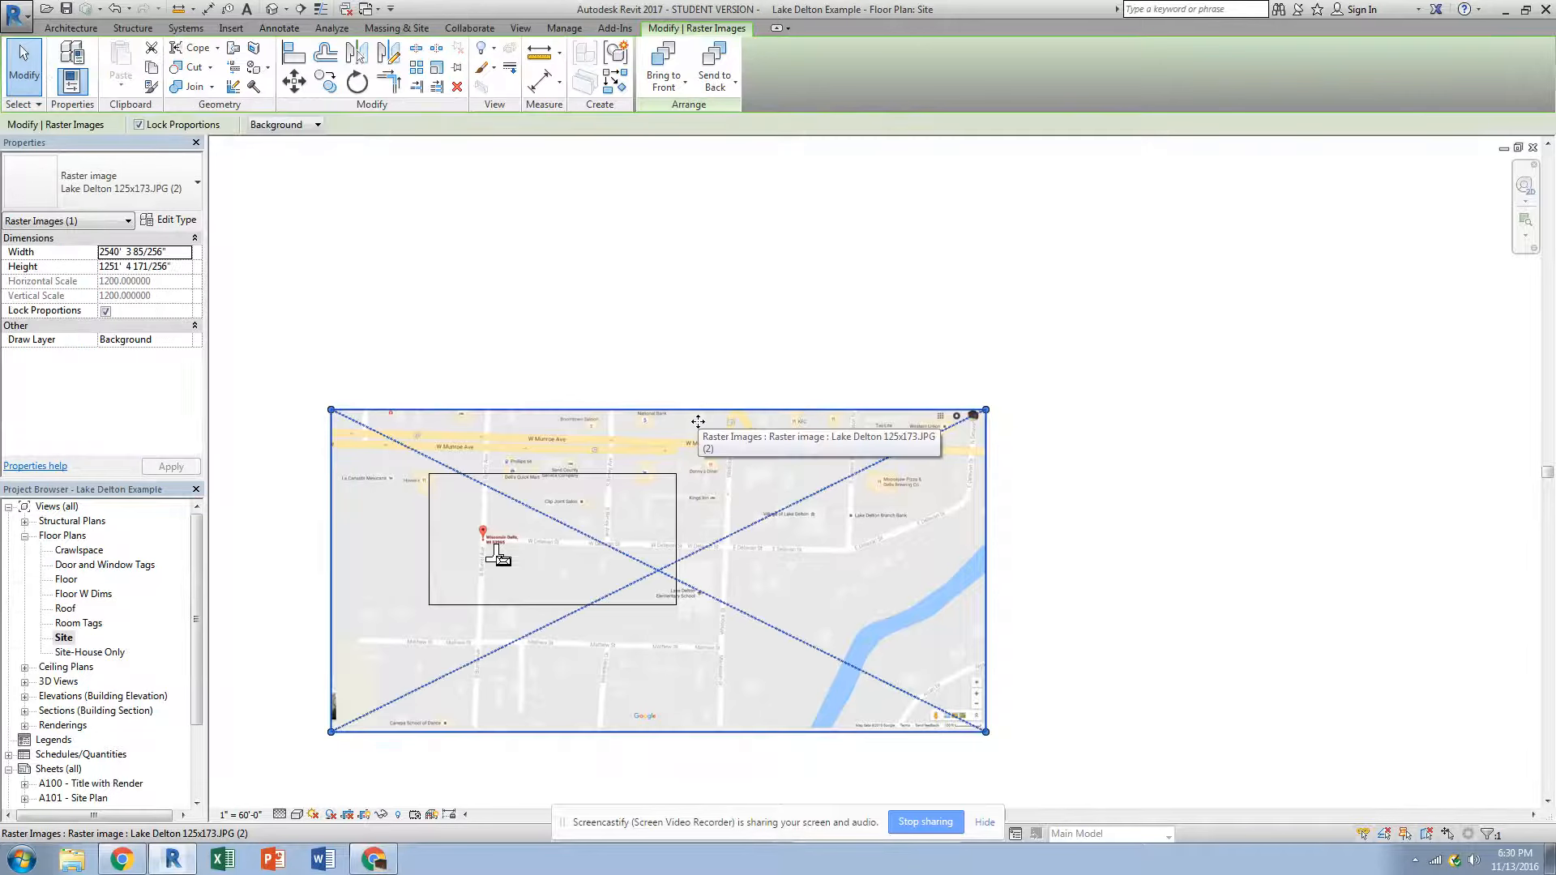
key("Delete")
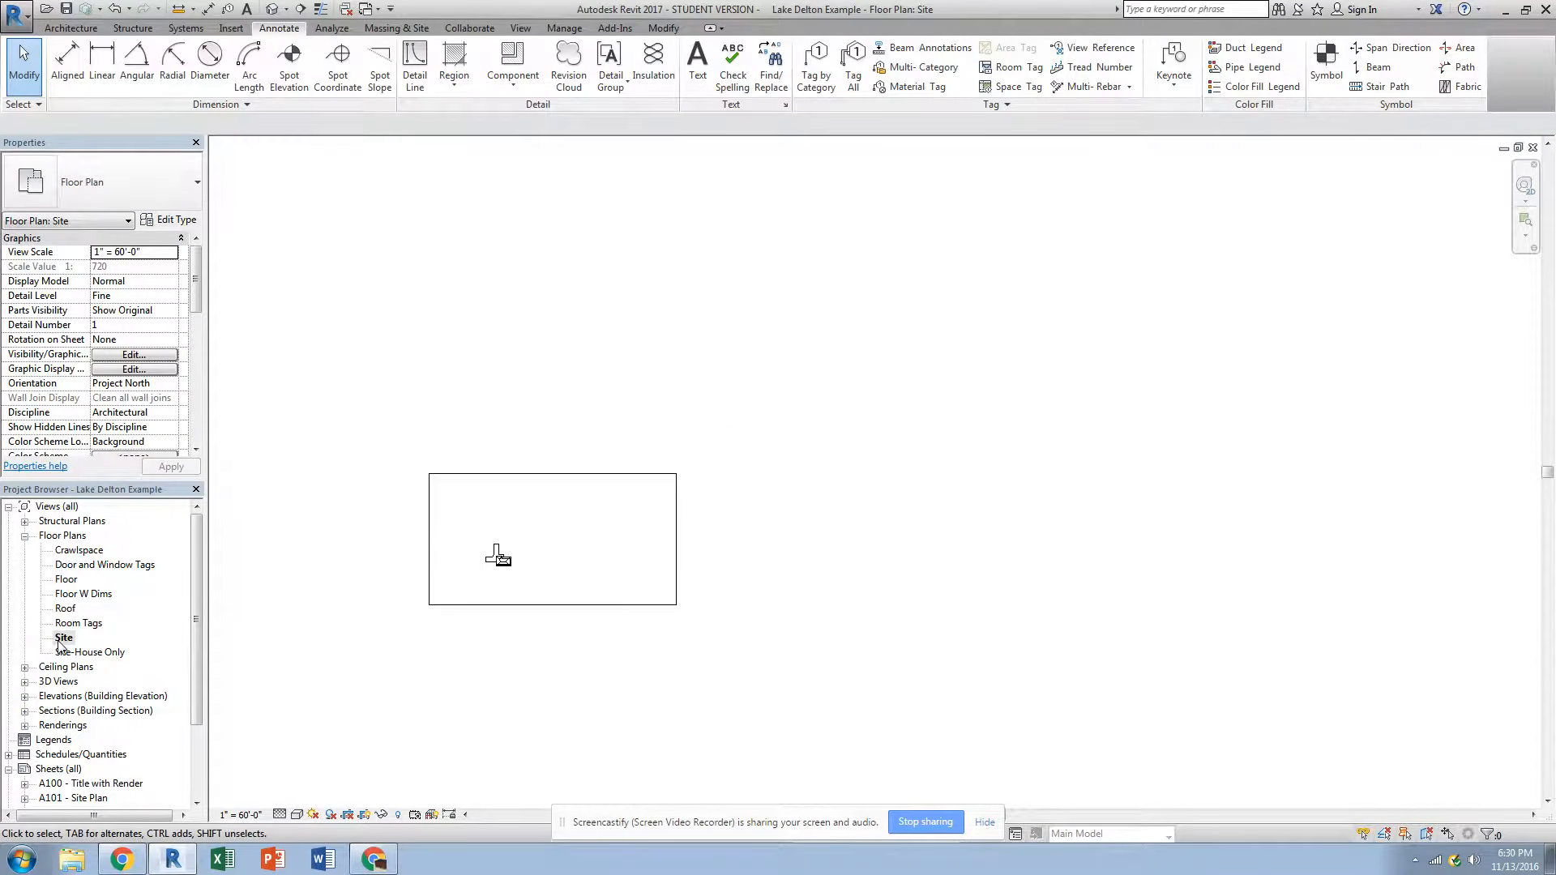
Import the image Lake Delton 125x173 from the desktop and place it centred over the crop boundary.
left_click(230, 31)
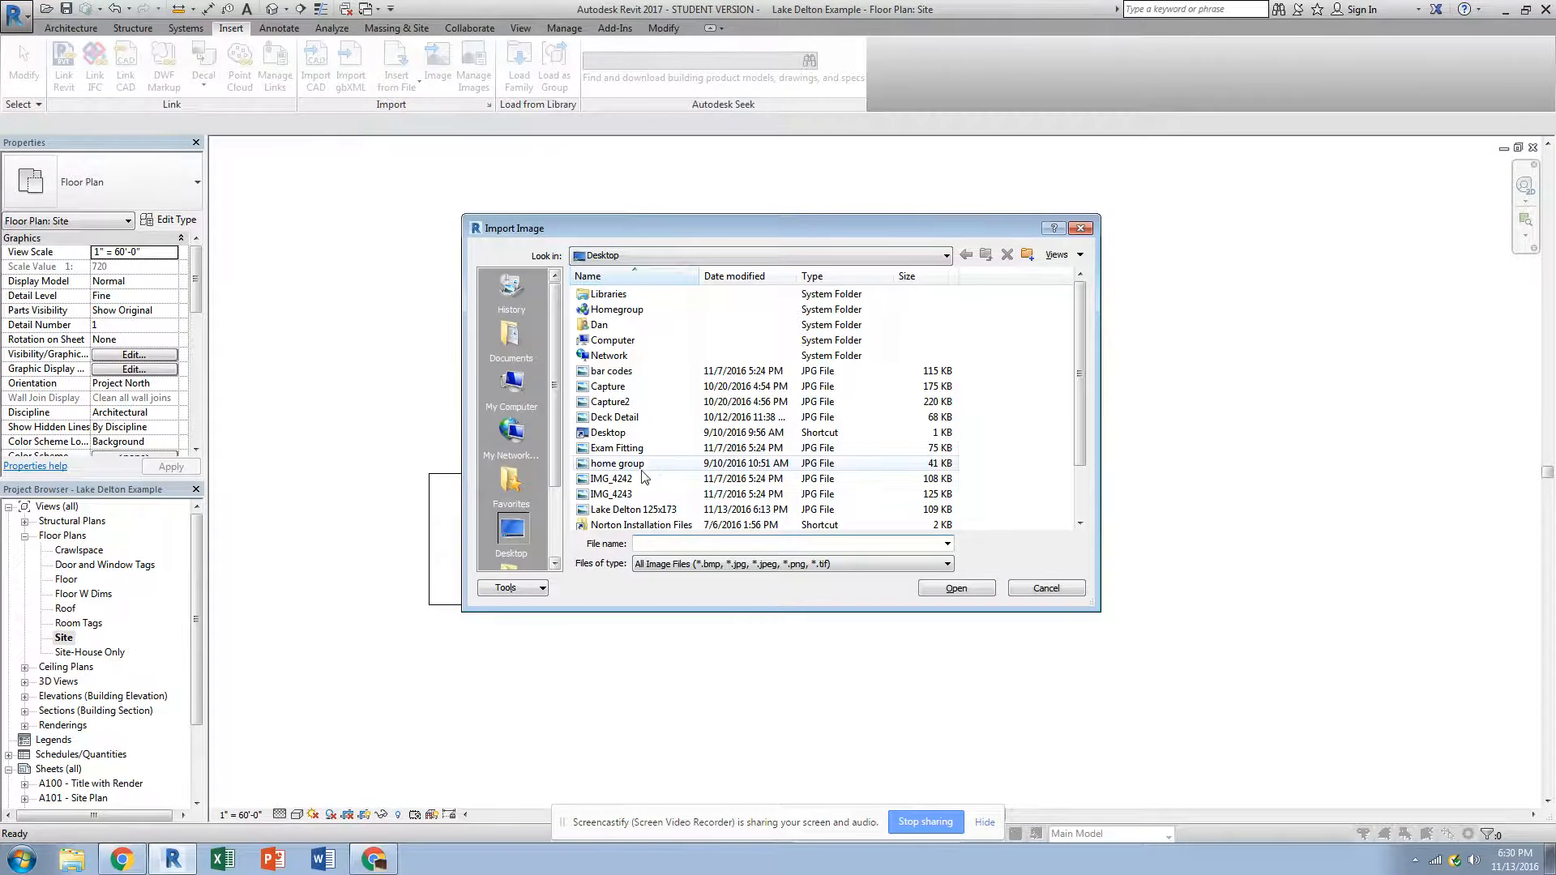
left_click(625, 510)
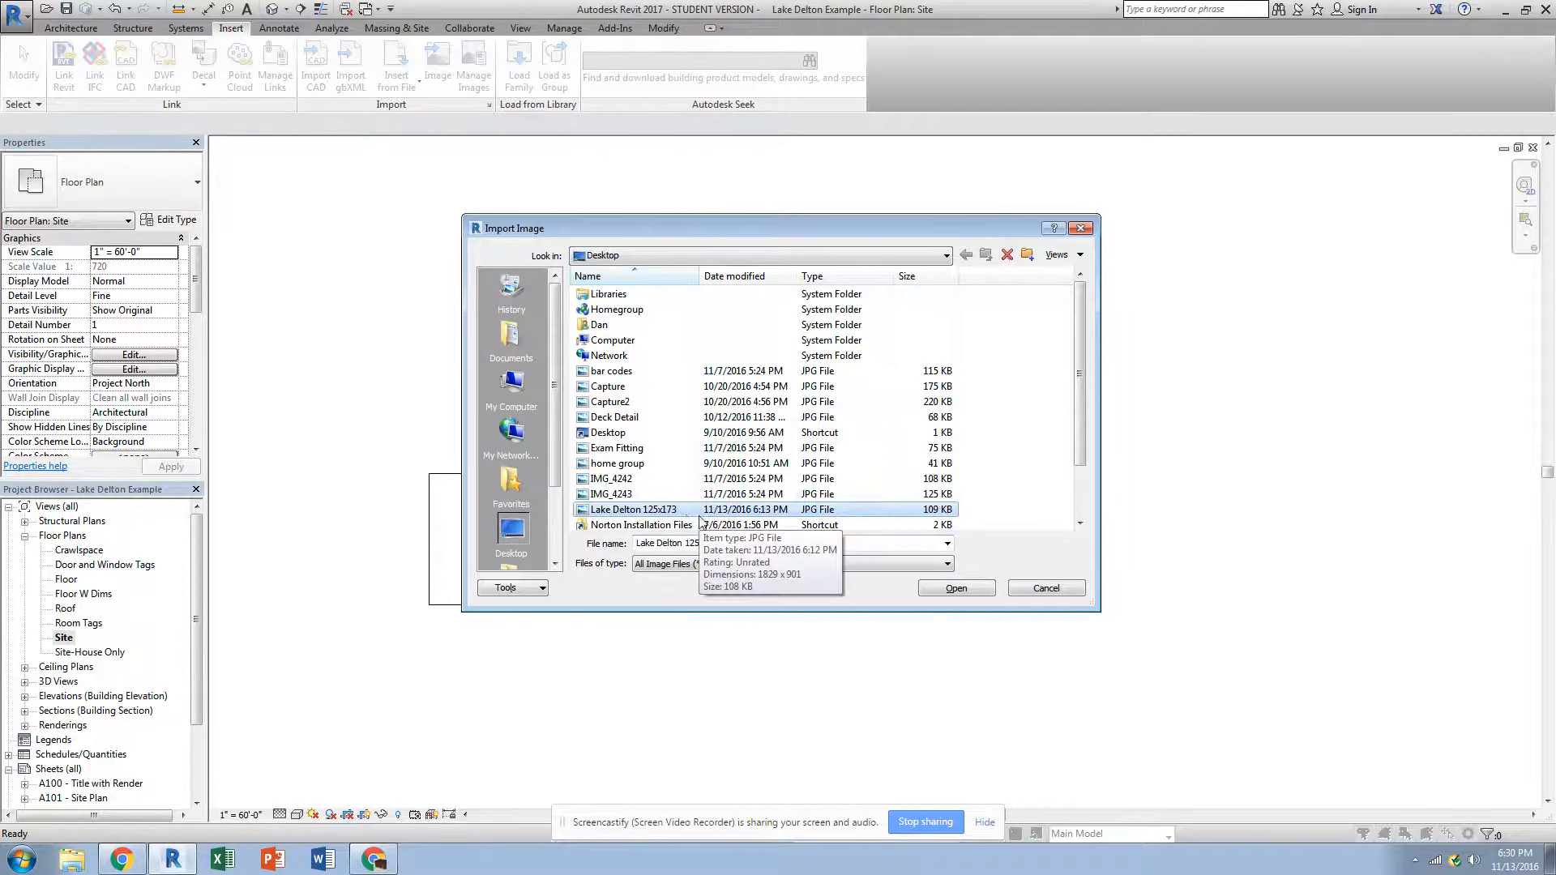
left_click(957, 588)
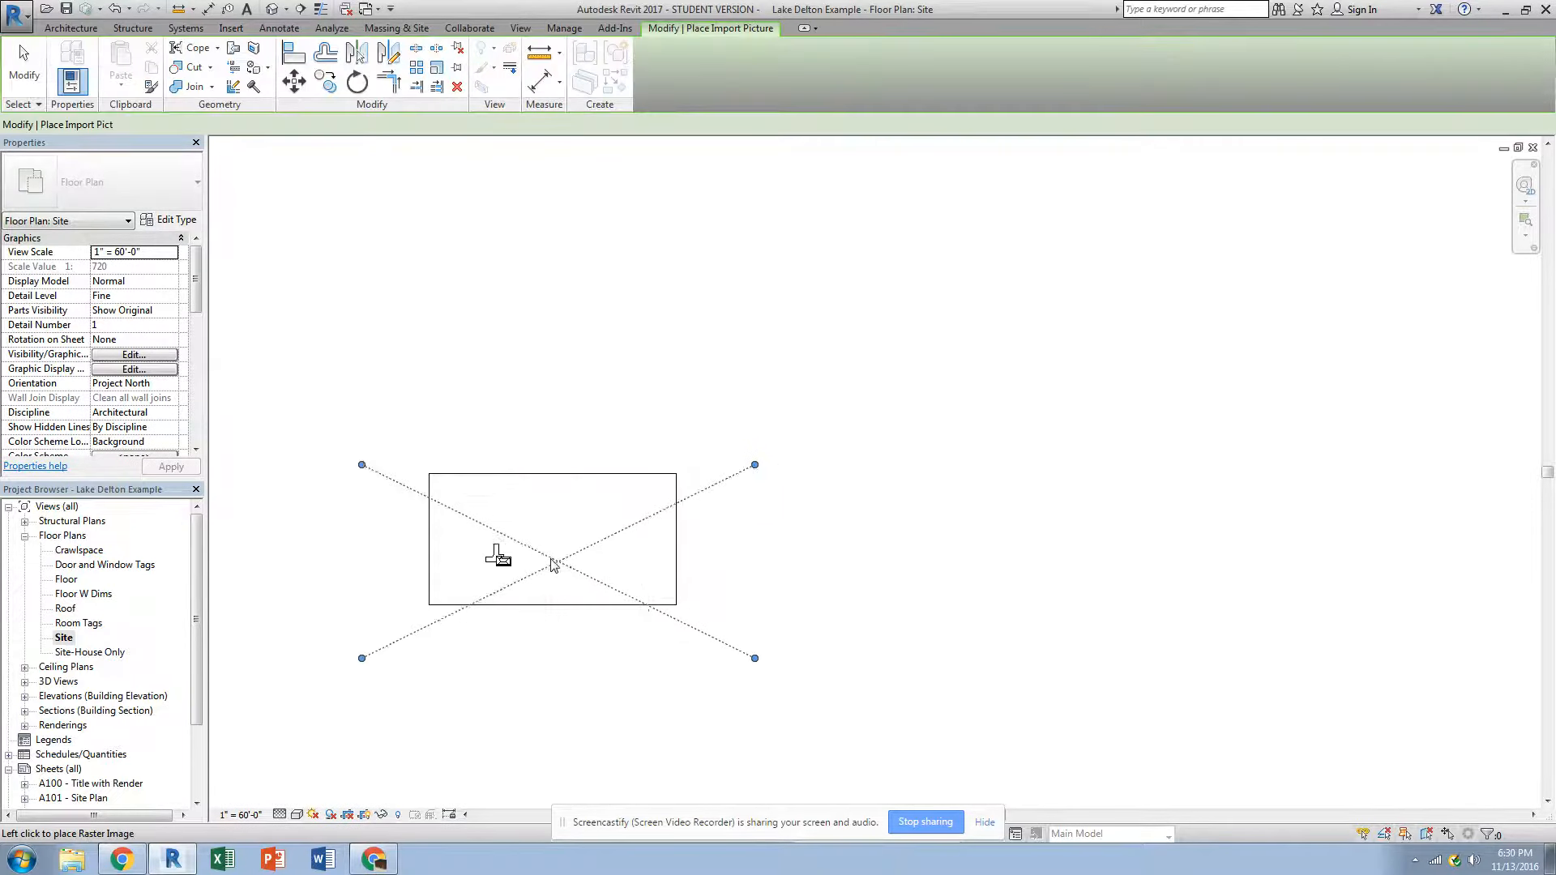
left_click(548, 534)
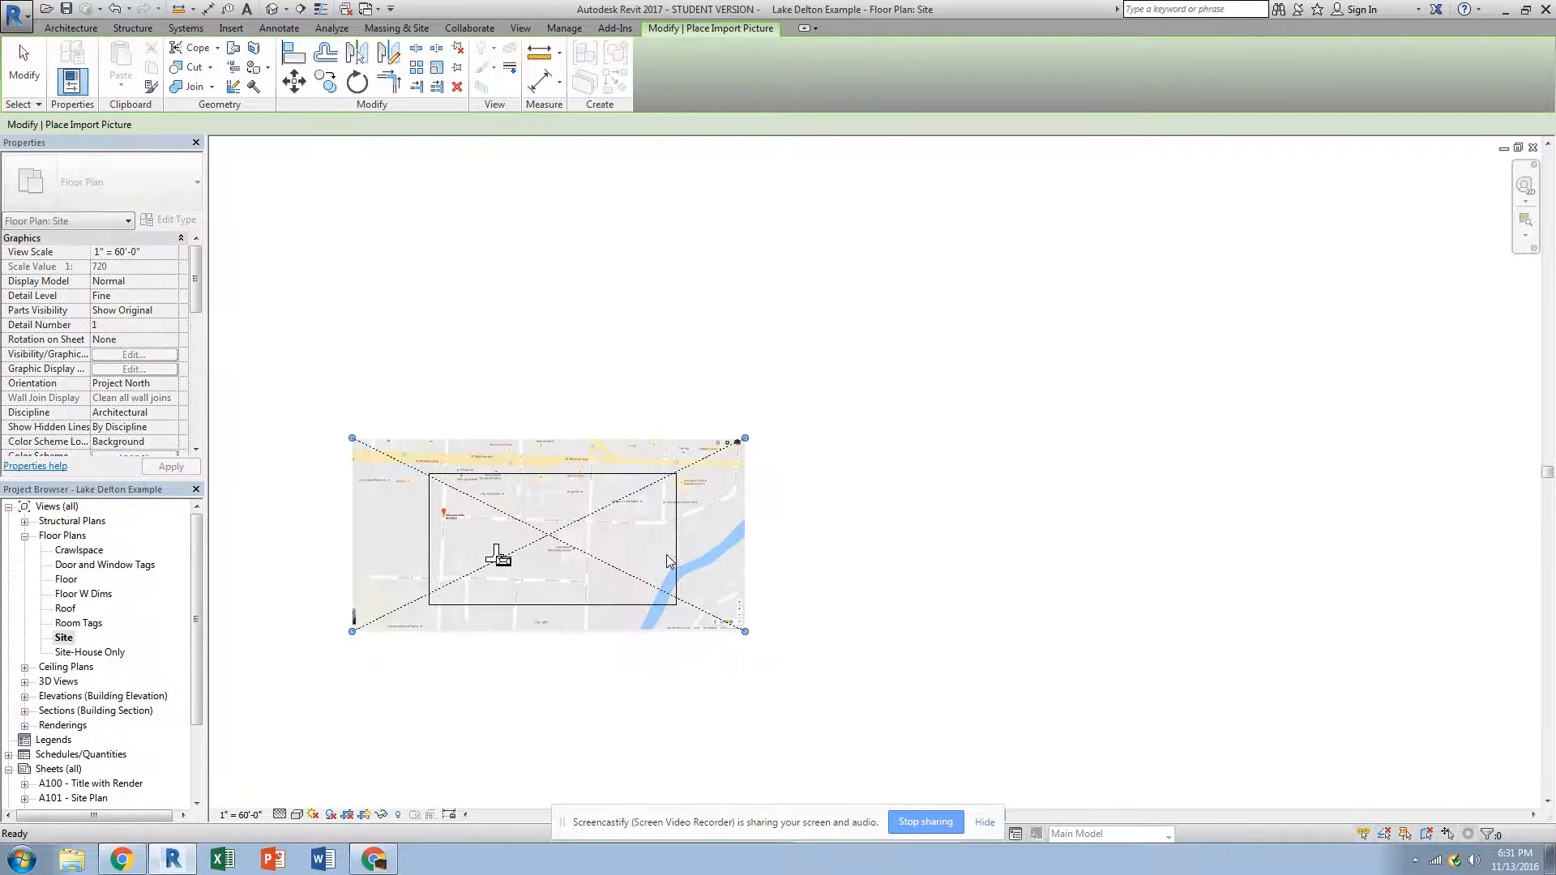
left_click(605, 649)
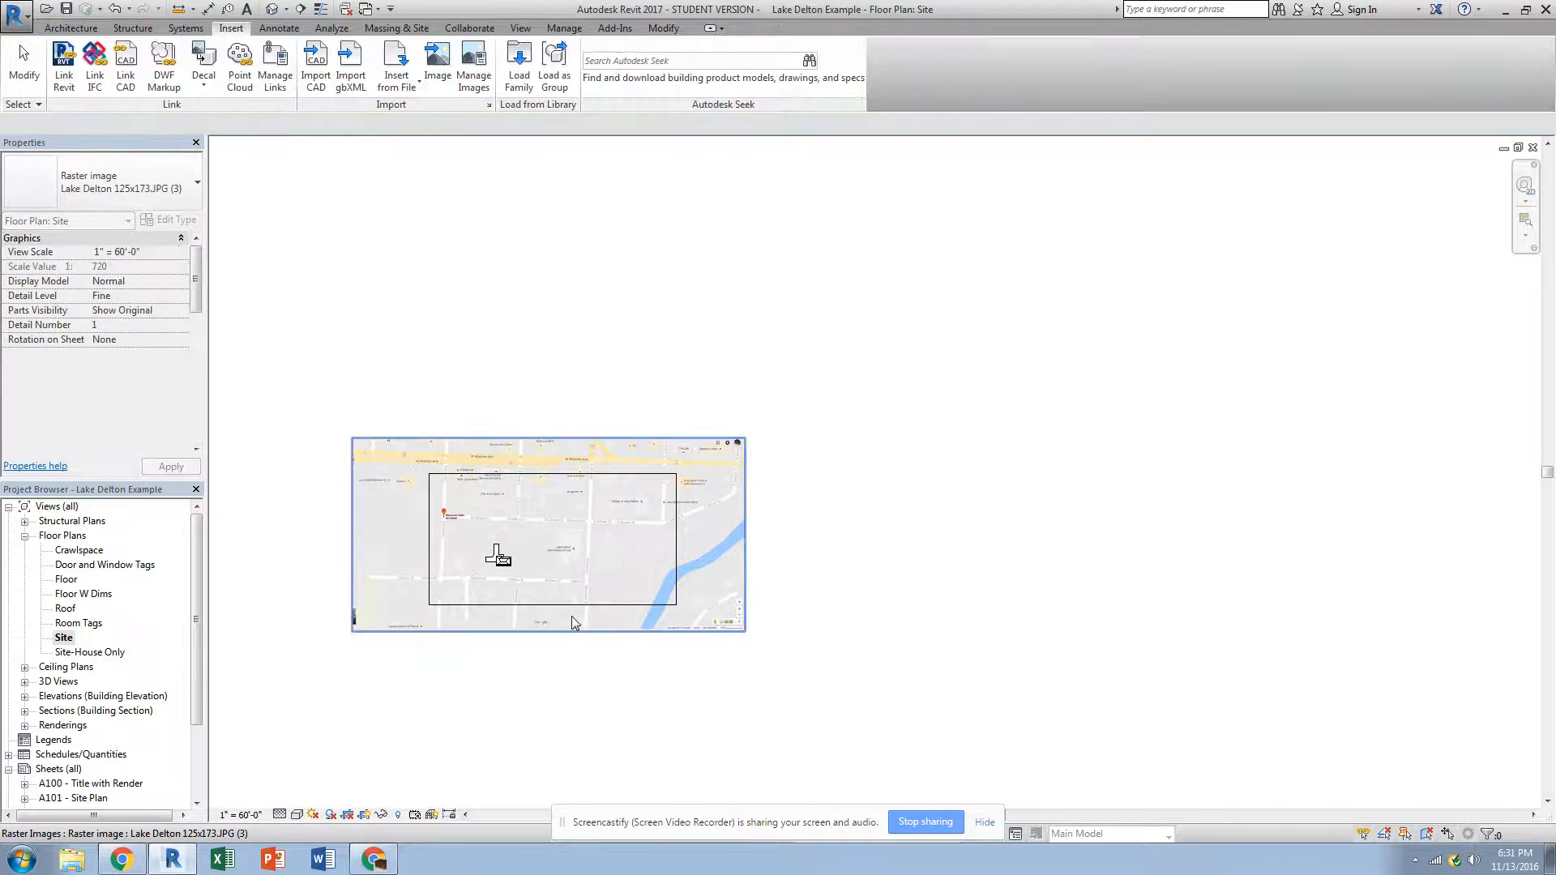
Draw a detail line along the full length of the 100 ft scale bar in the map image's lower-right corner.
scroll(672, 648, "up", 2)
scroll(709, 619, "up", 5)
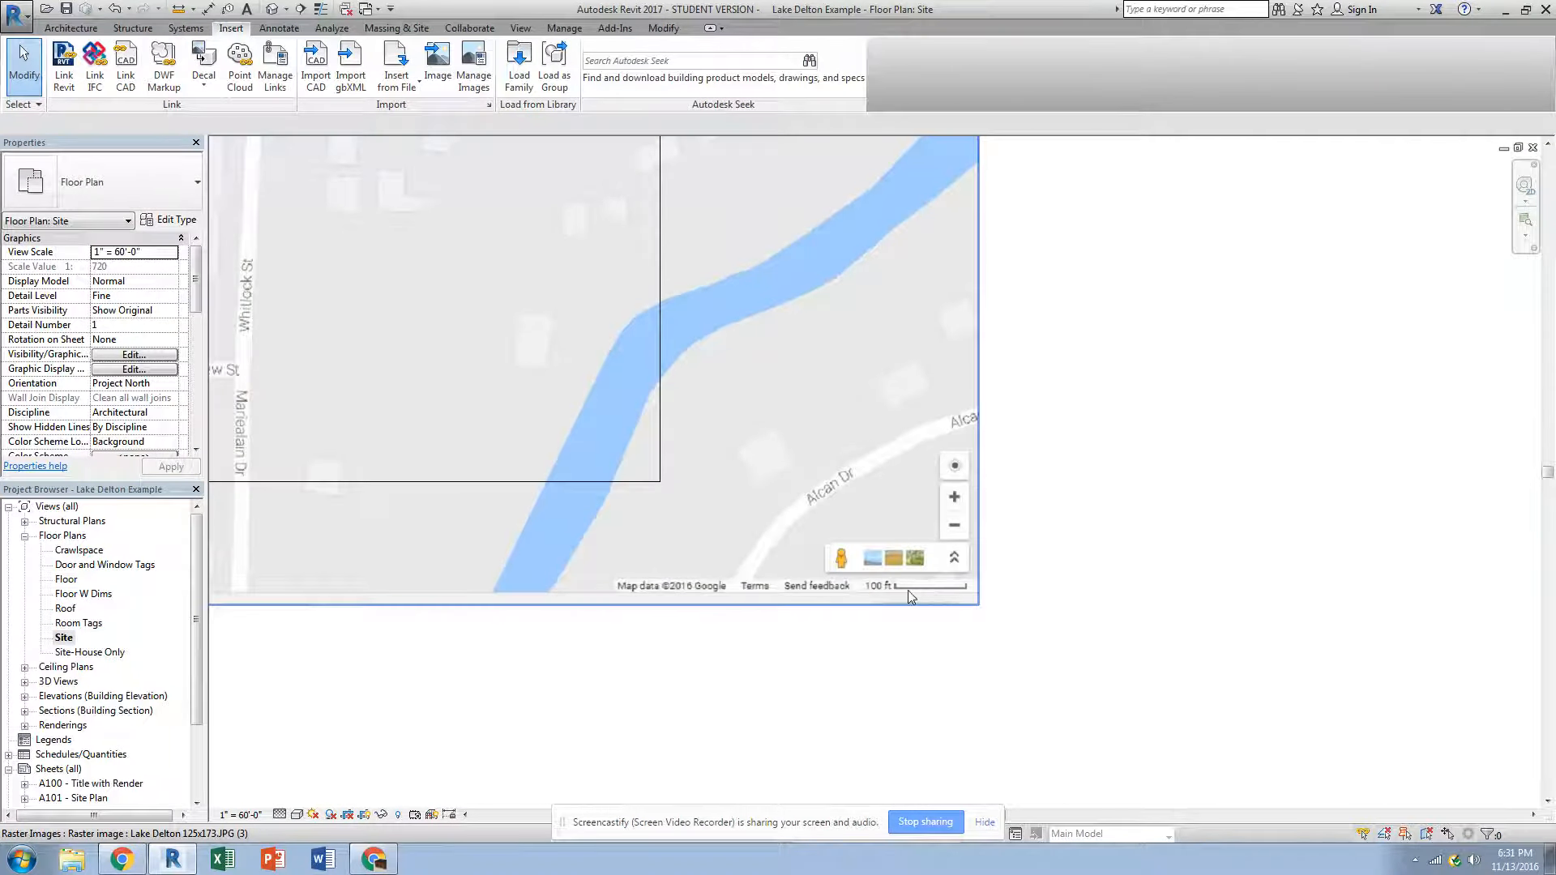
left_click(279, 27)
left_click(415, 71)
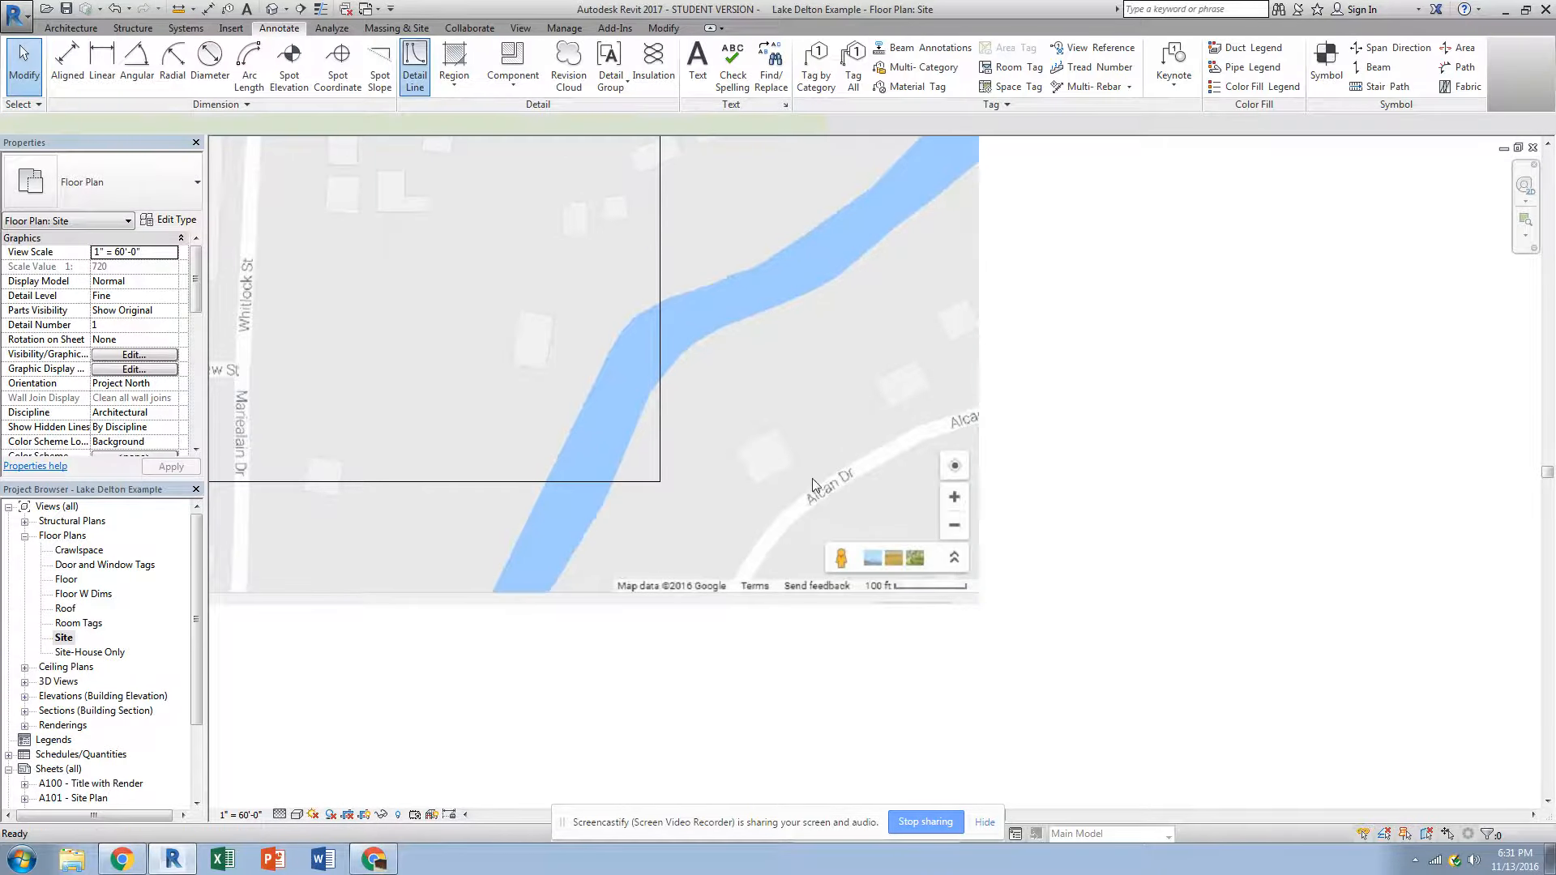
left_click(895, 585)
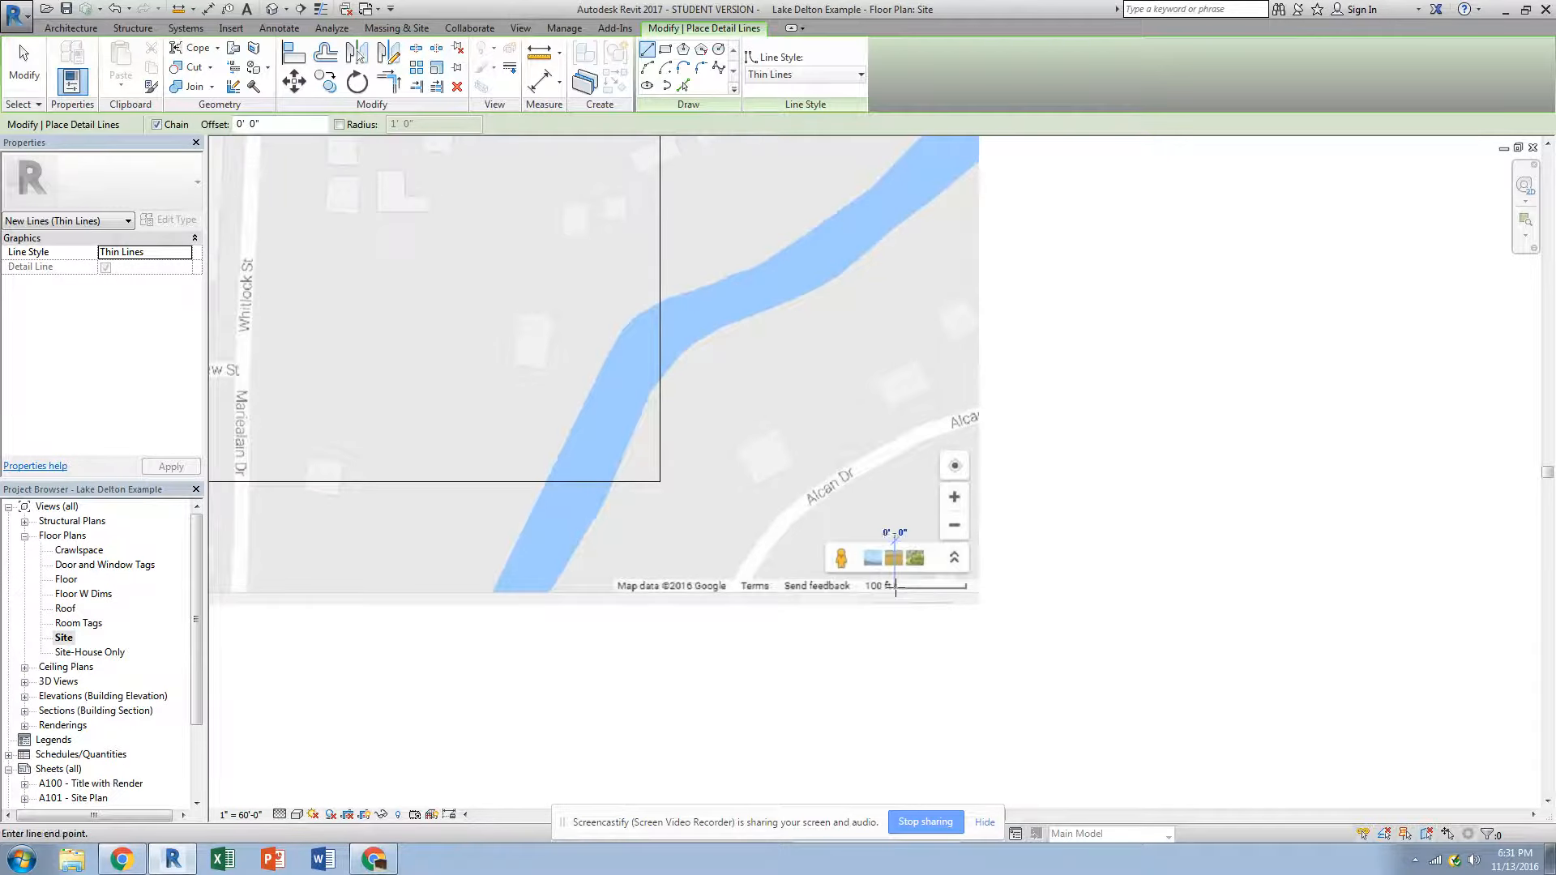
left_click(967, 586)
scroll(964, 595, "up", 5)
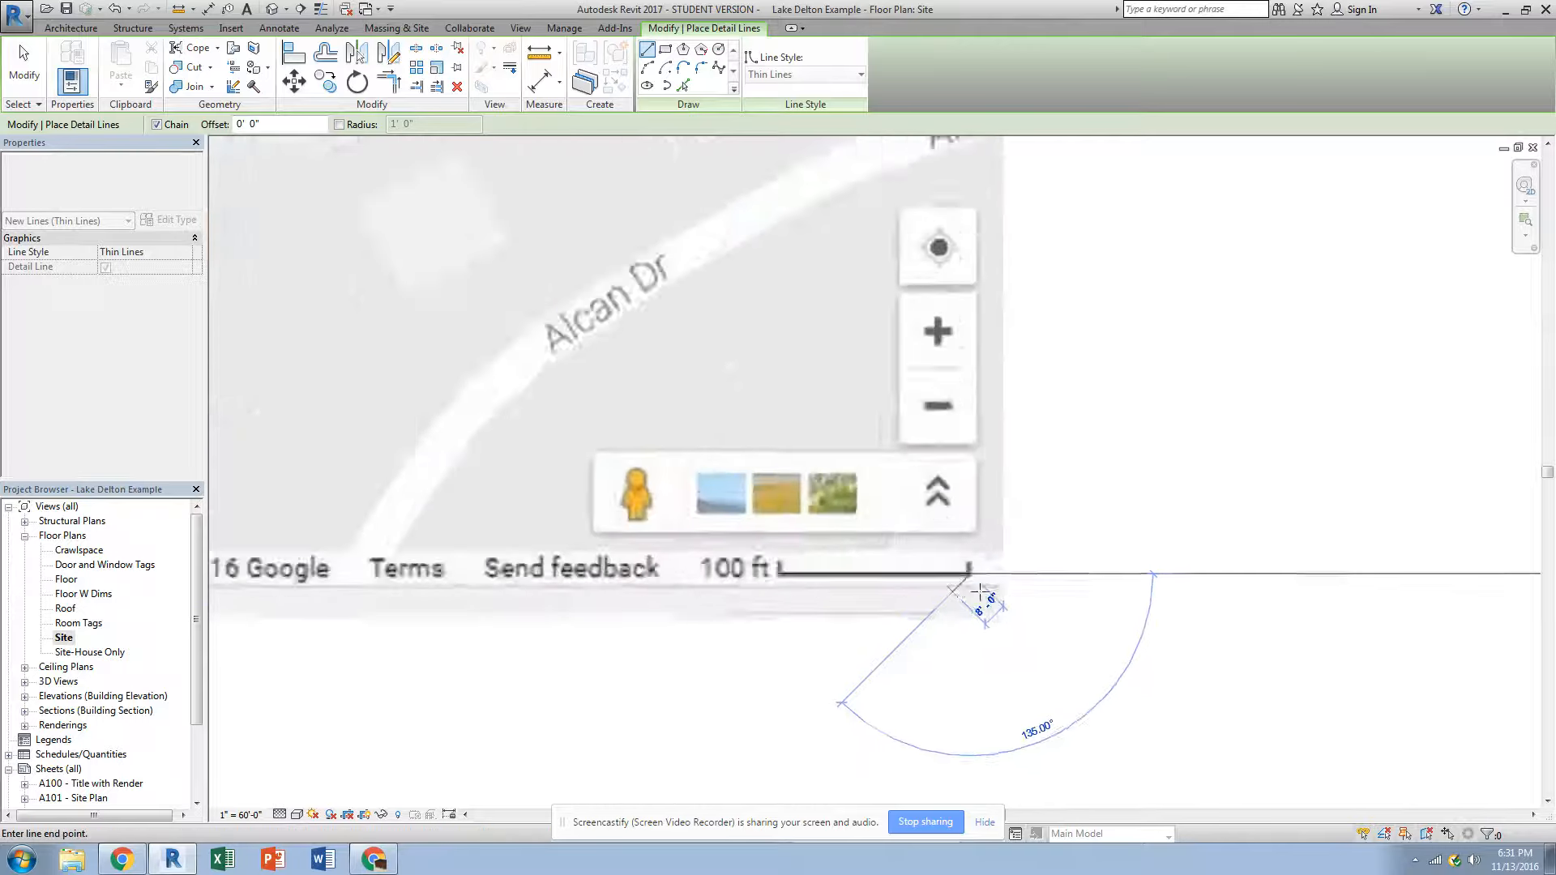
key("Escape")
key("Escape")
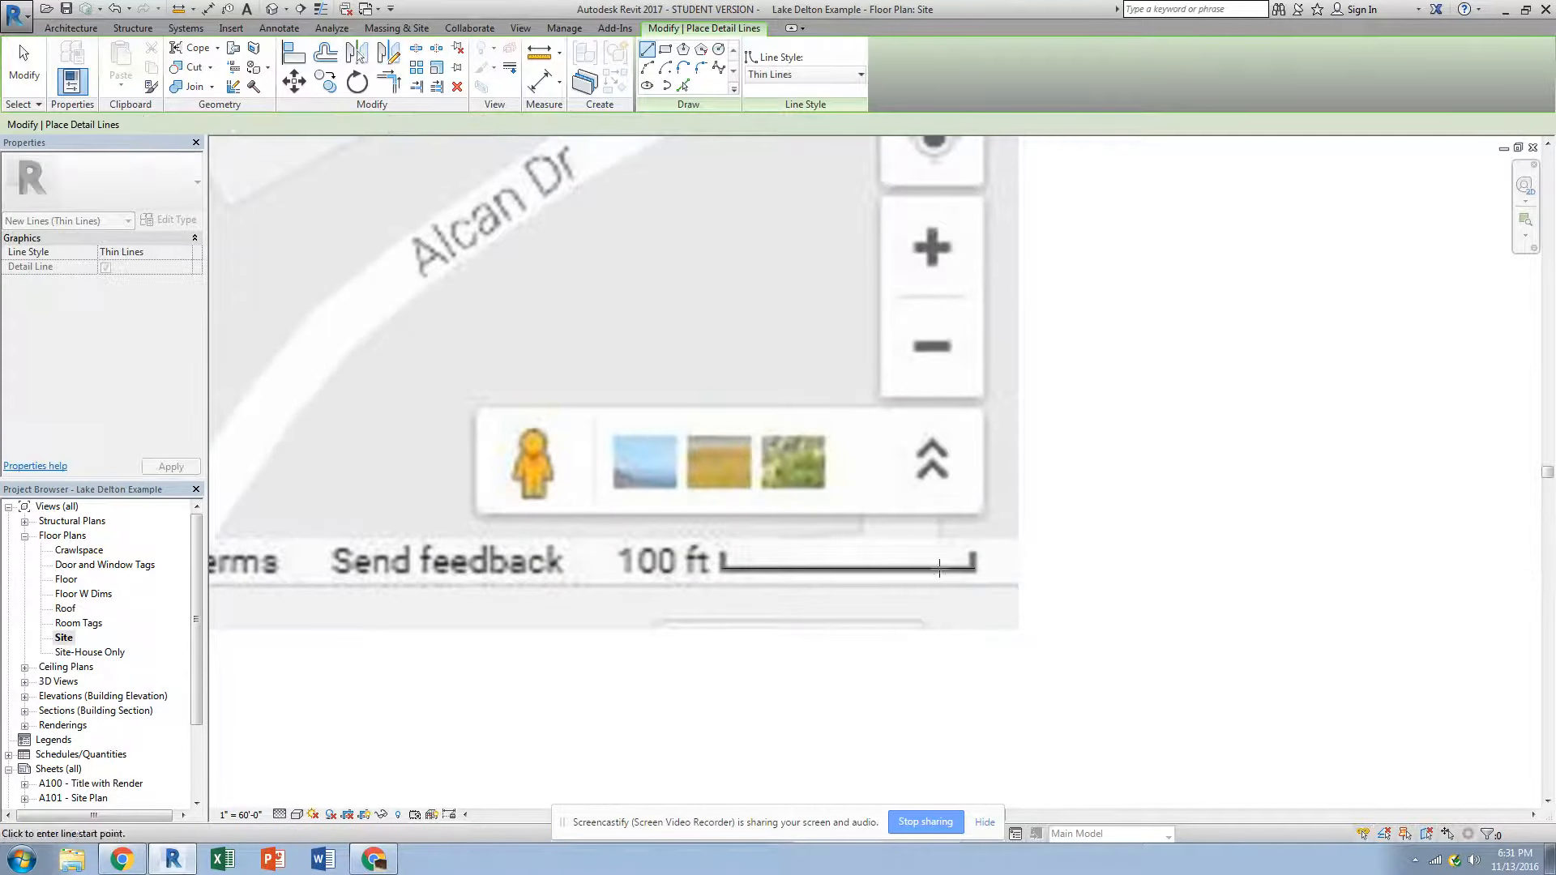
Scale the map image numerically about its lower-left corner, enlarging it to about 2540' wide.
scroll(835, 582, "down", 10)
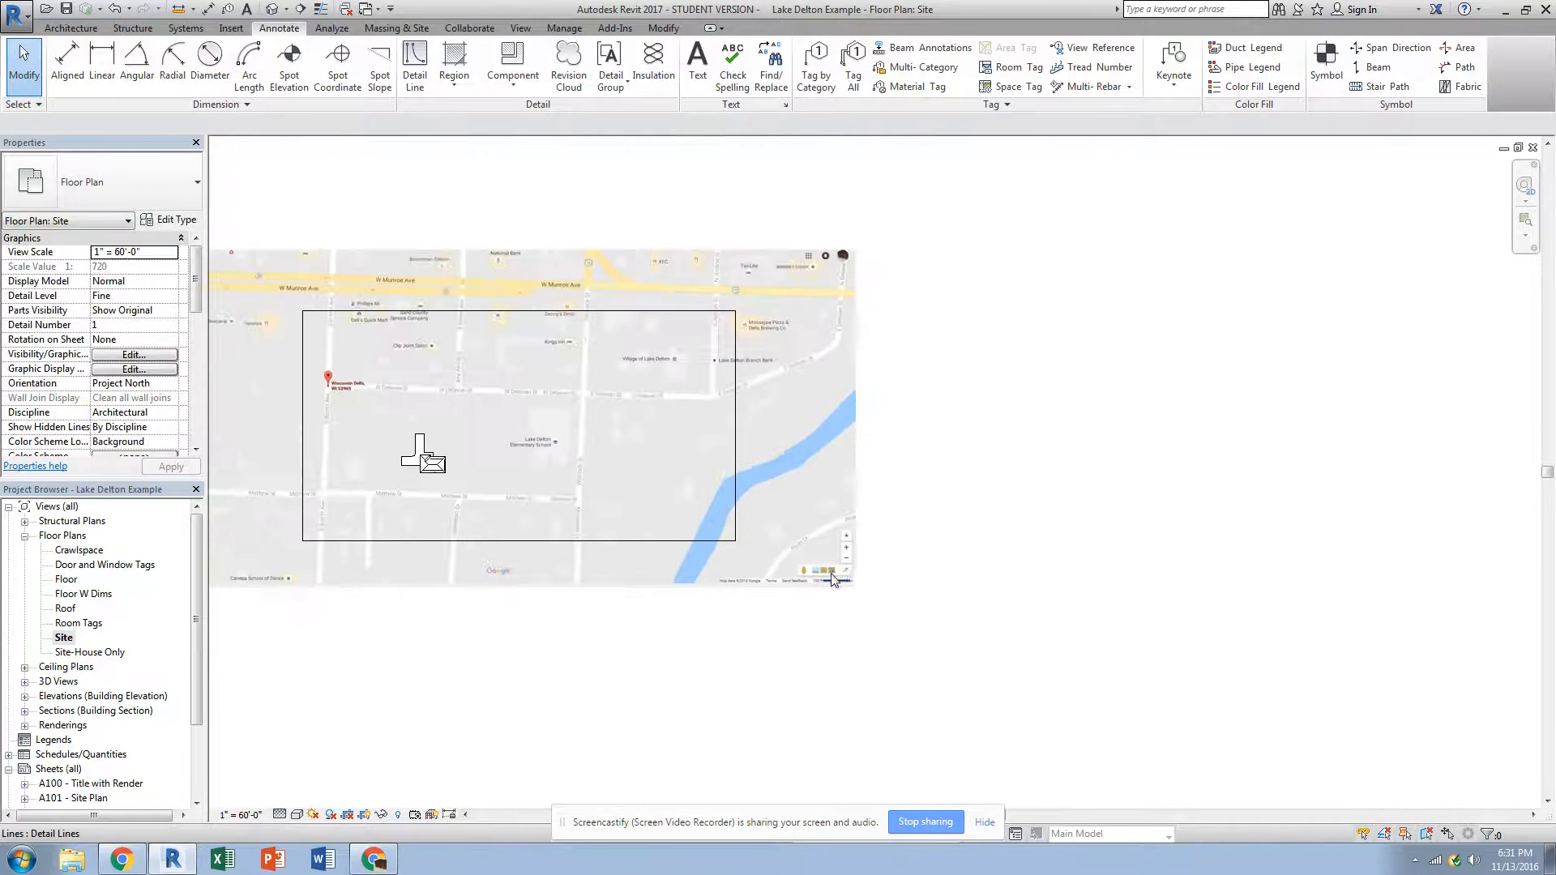
scroll(835, 577, "down", 2)
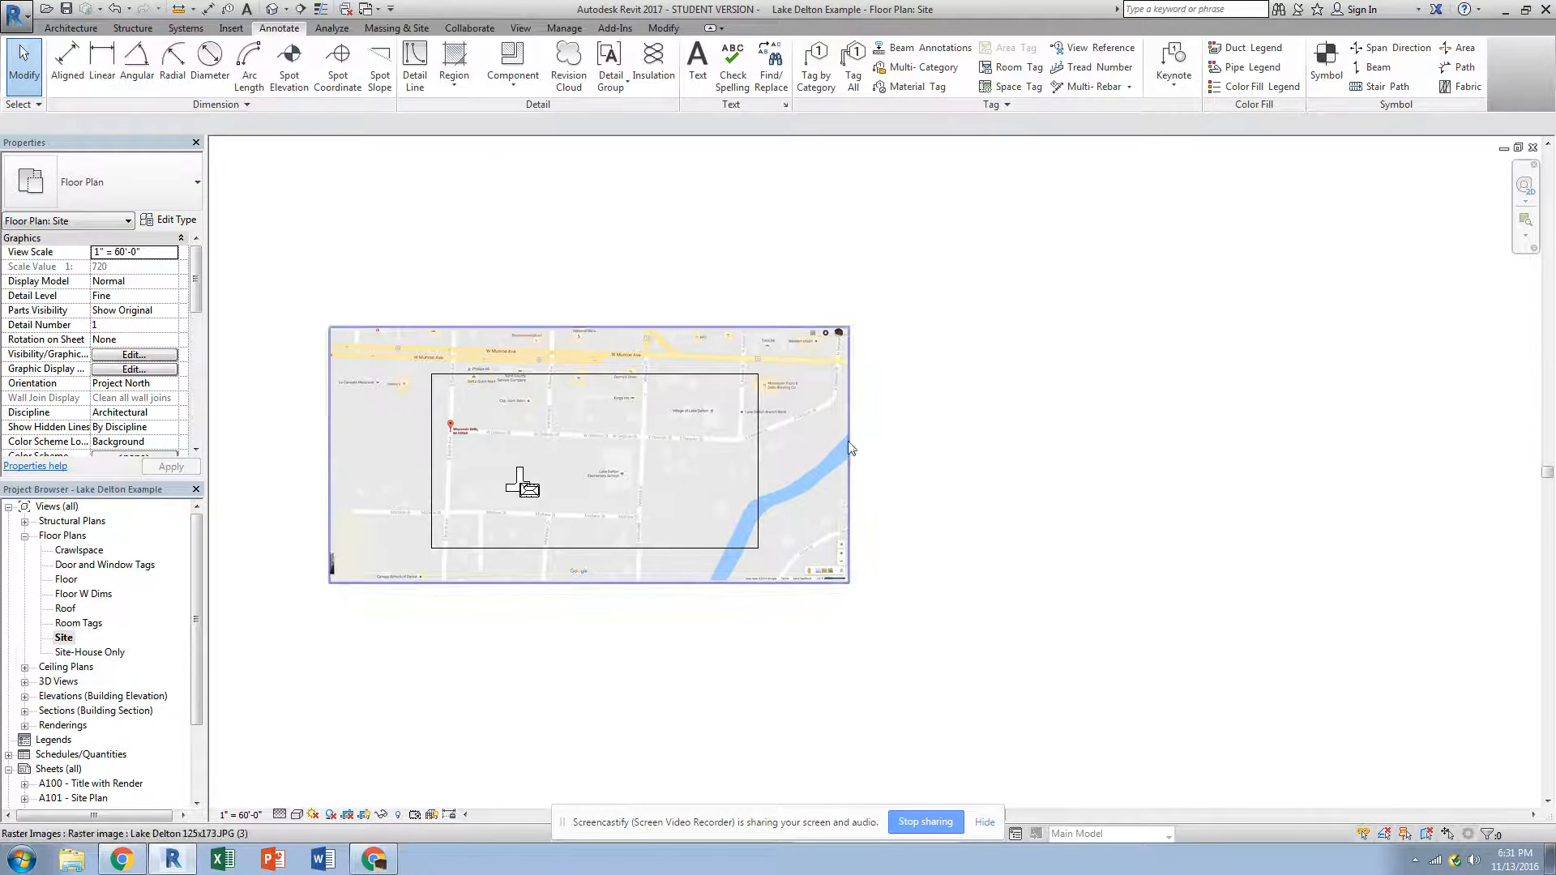
left_click(814, 436)
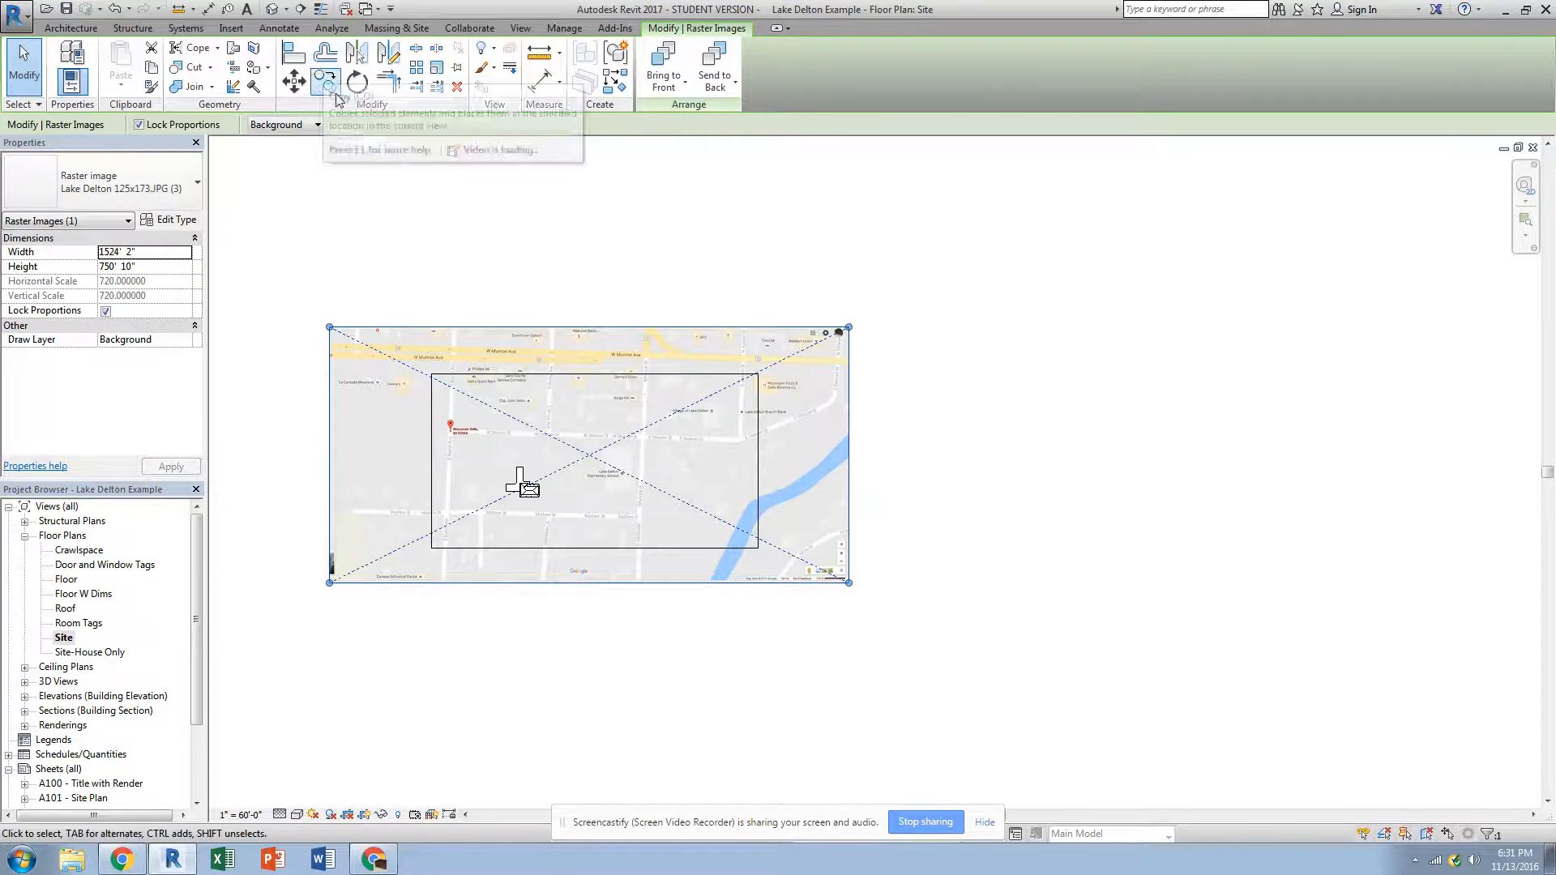
left_click(436, 71)
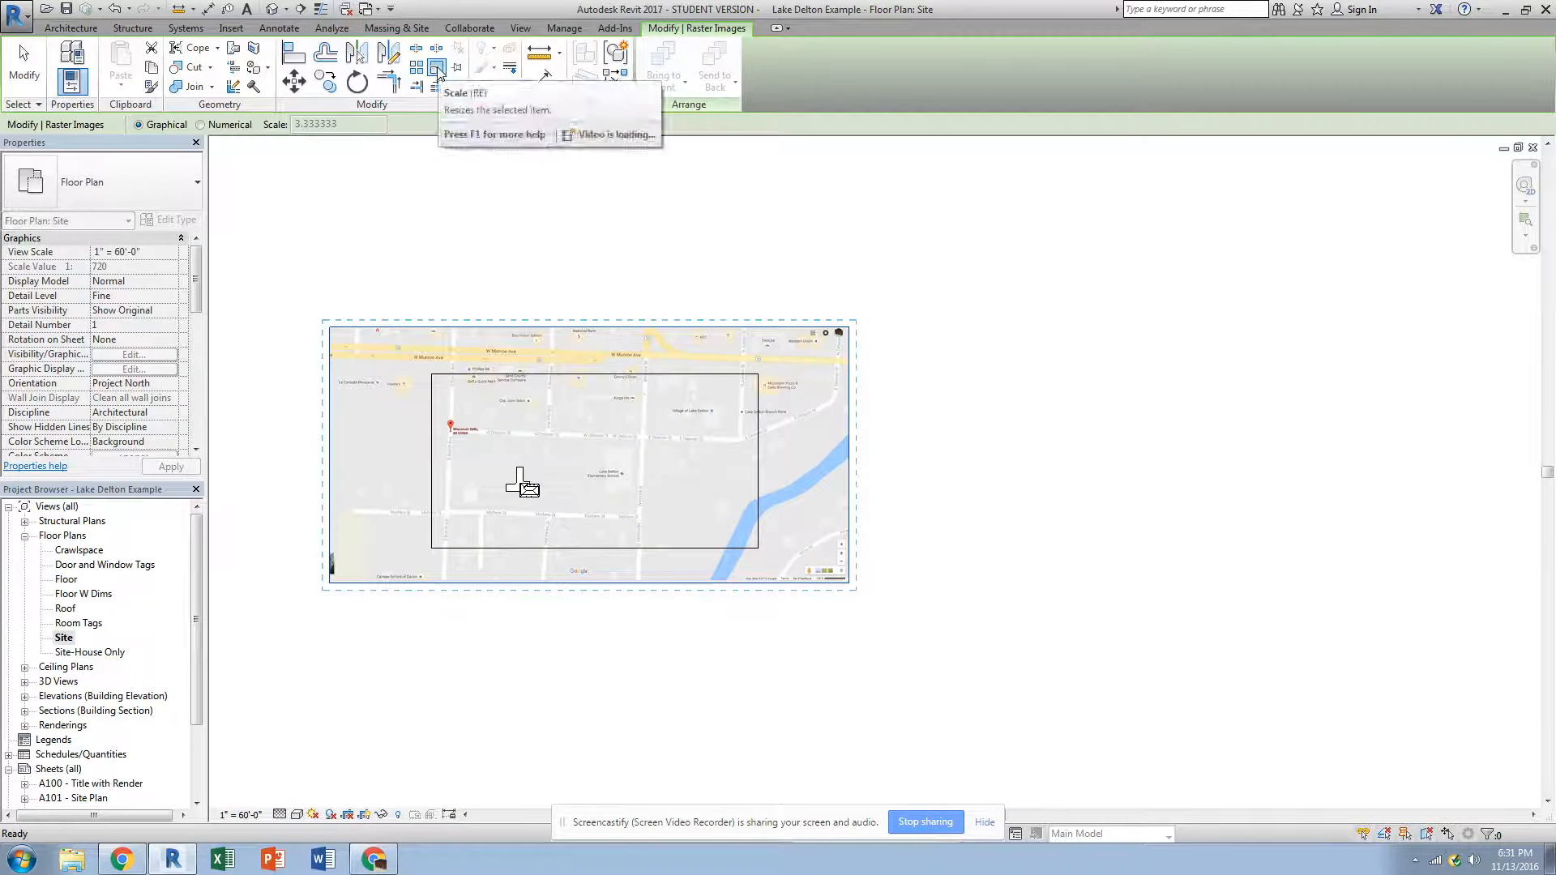
left_click(201, 124)
left_click_drag(295, 123, 373, 121)
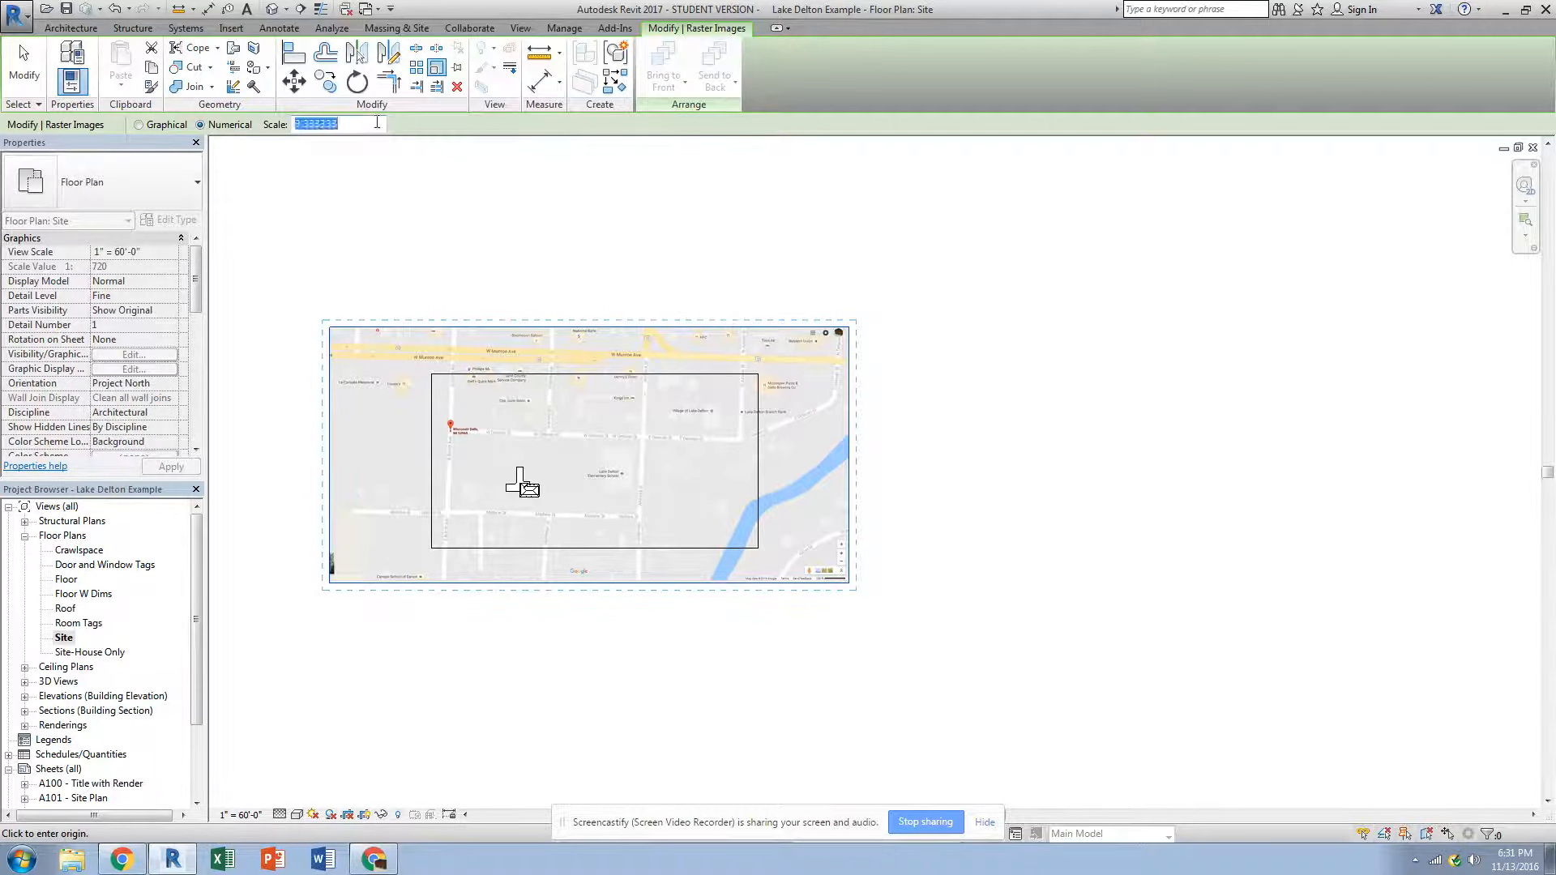
type("=")
left_click(331, 583)
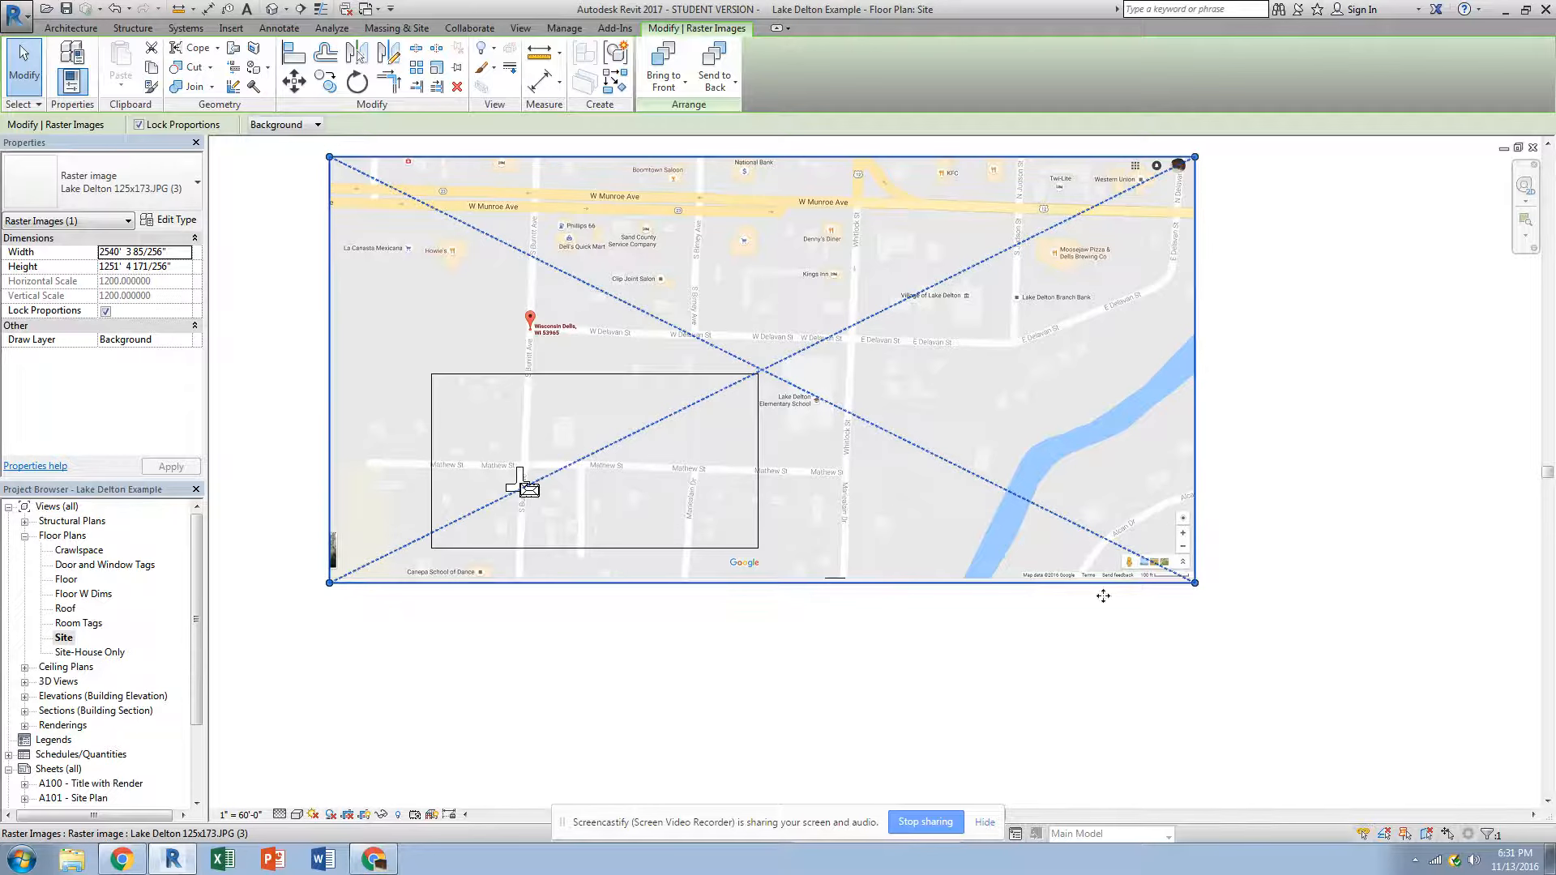
left_click(847, 592)
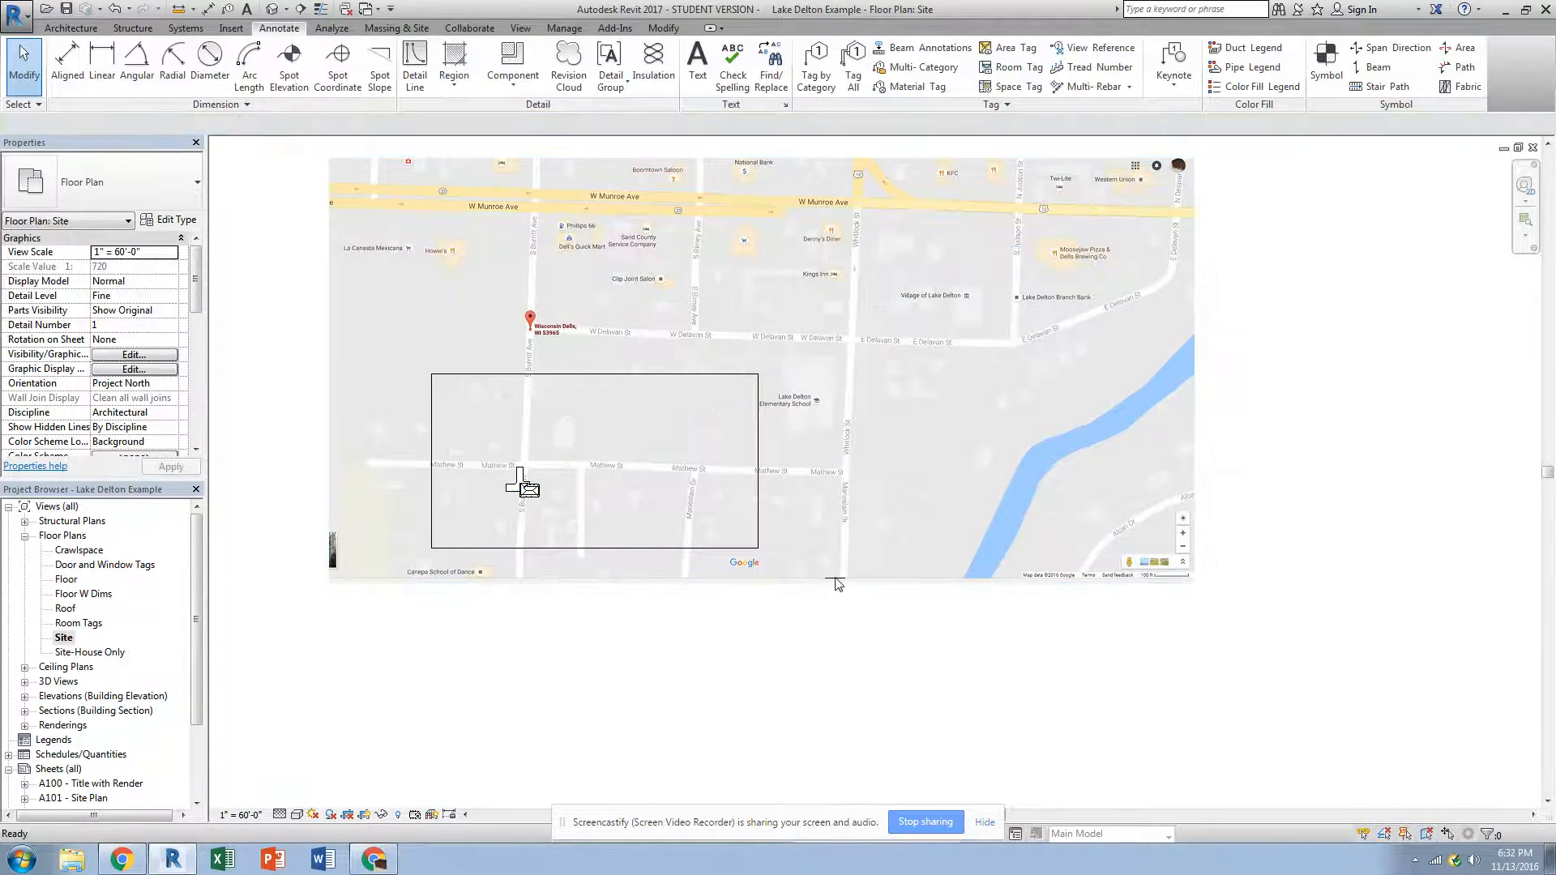
Delete the old detail line at the map's lower edge and trace the enlarged map's 100 ft scale bar with a new detail line.
left_click(836, 579)
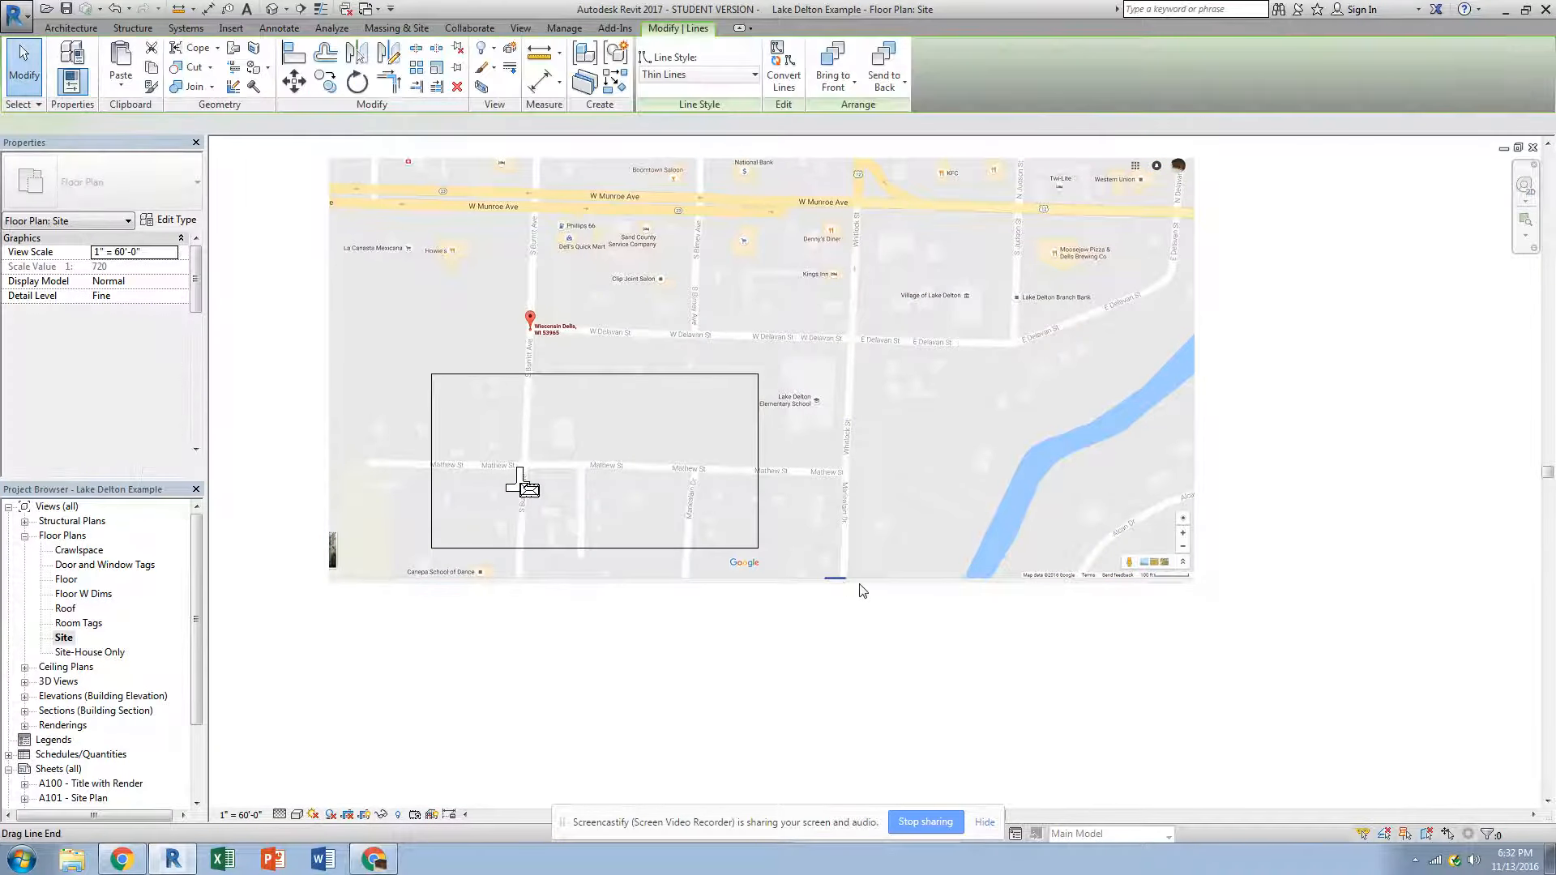
left_click(873, 642)
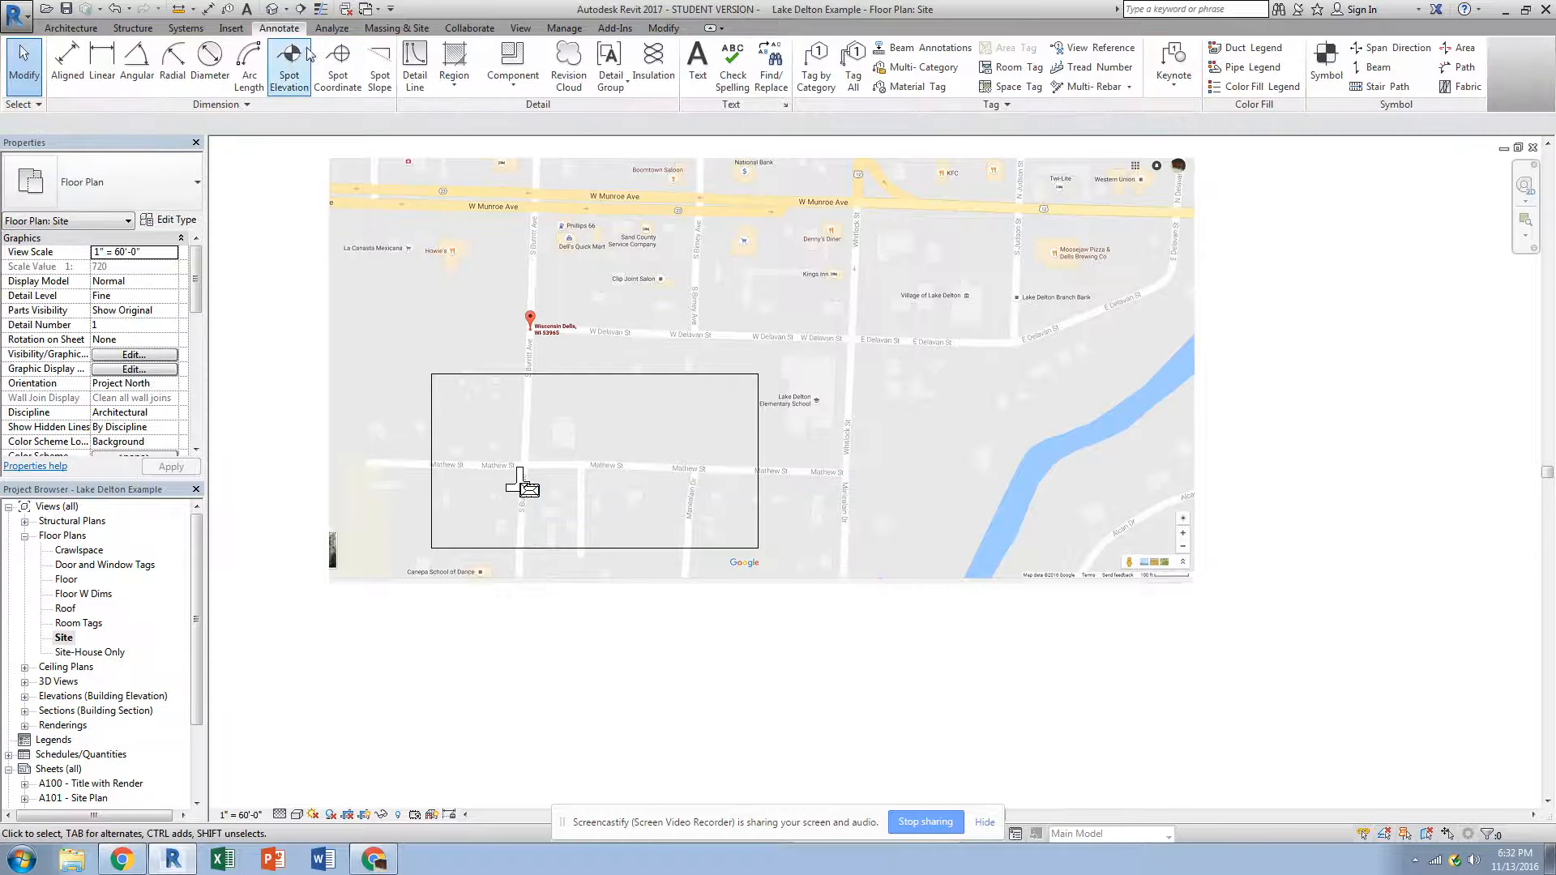
left_click(414, 66)
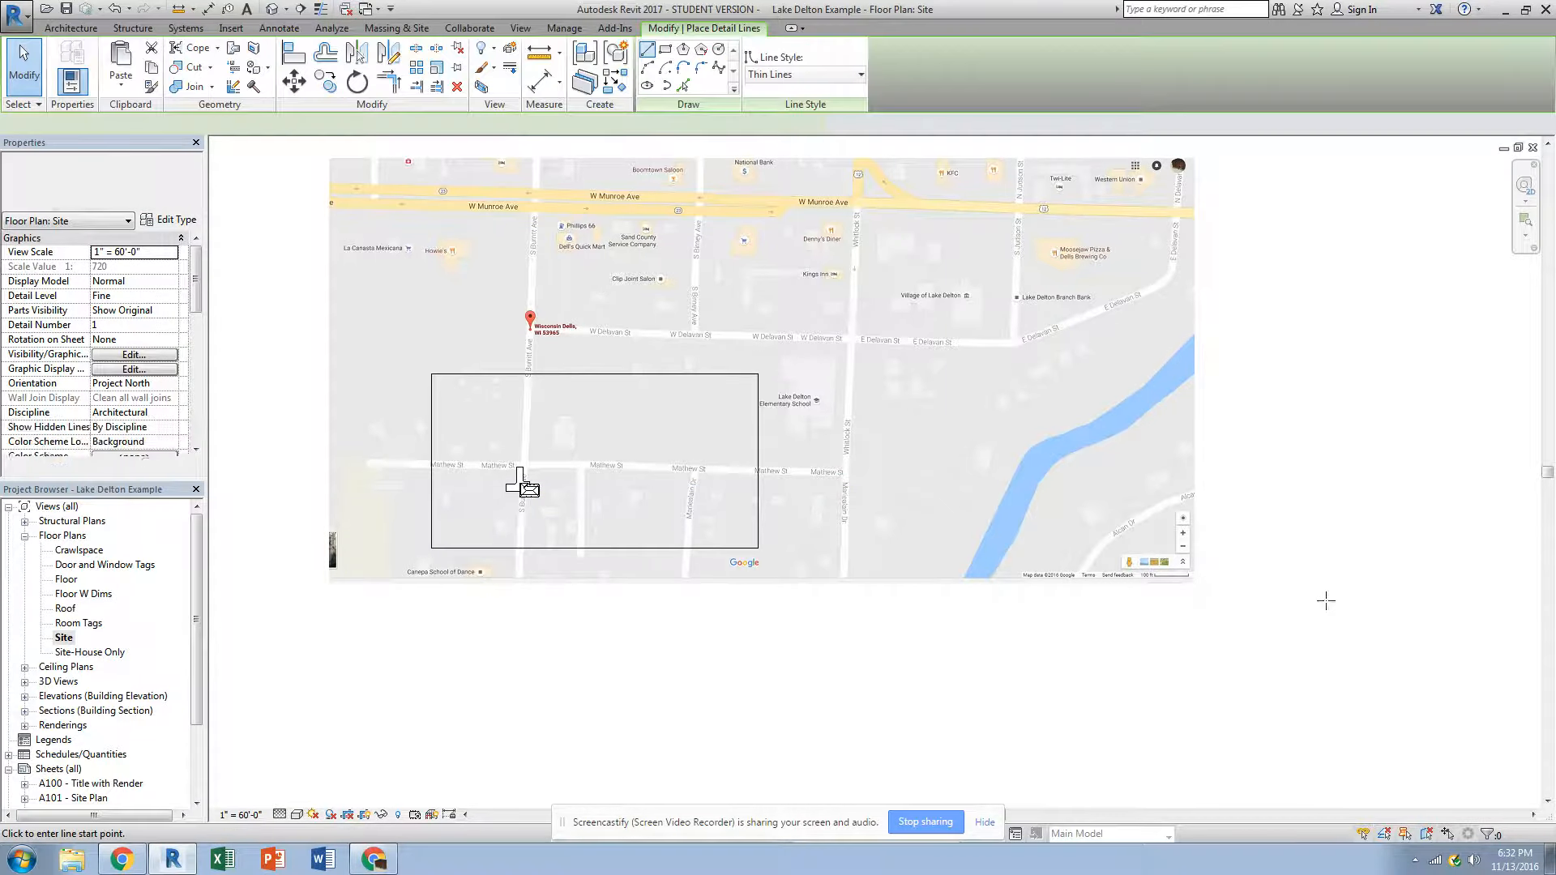
scroll(1210, 567, "up", 5)
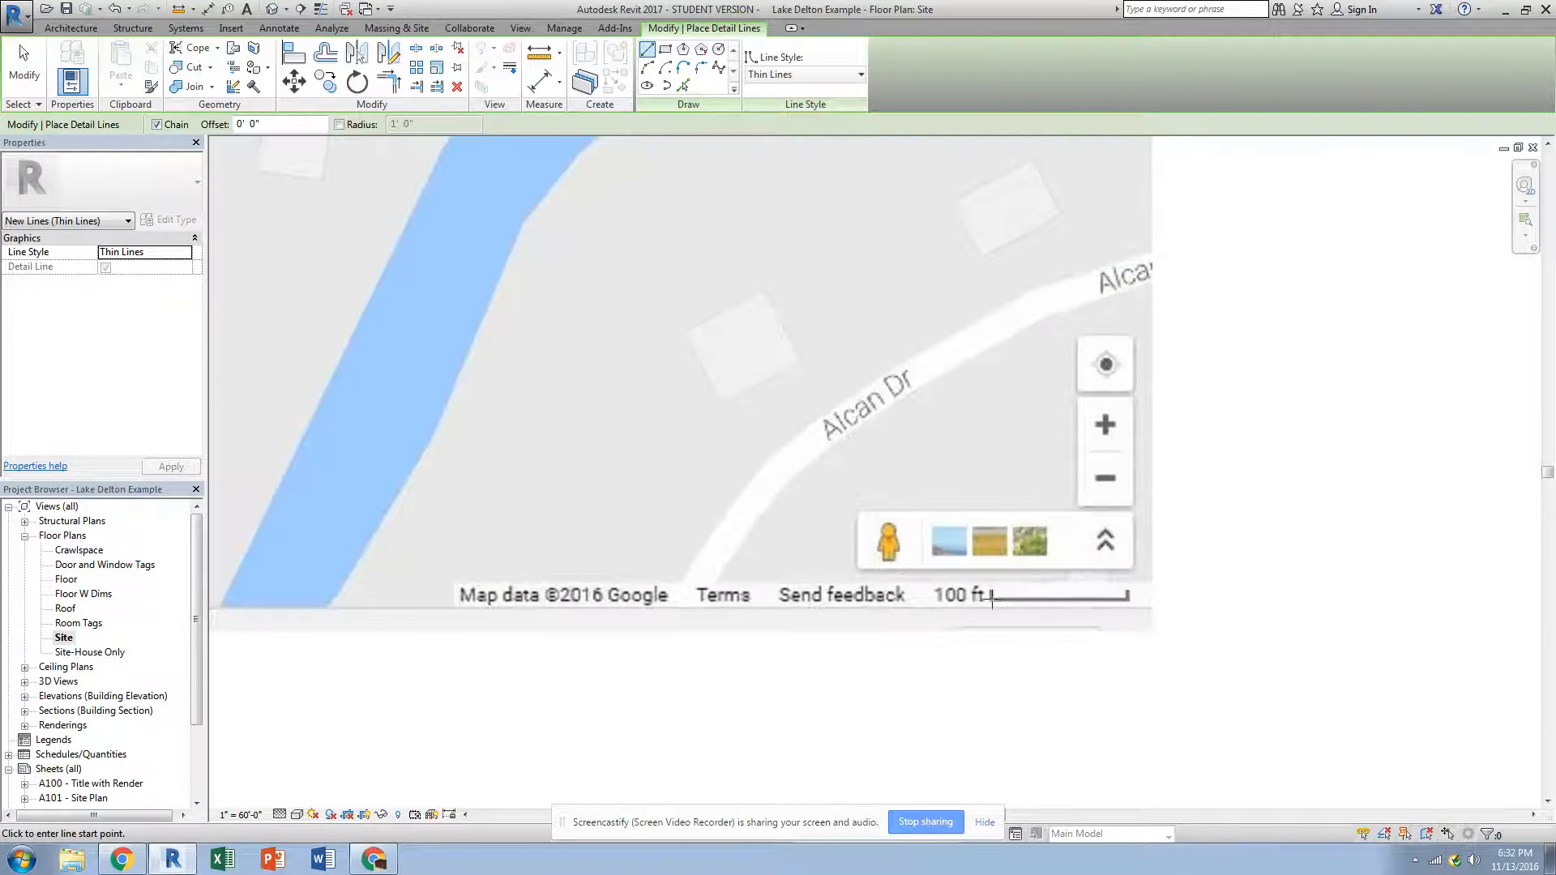
left_click(992, 600)
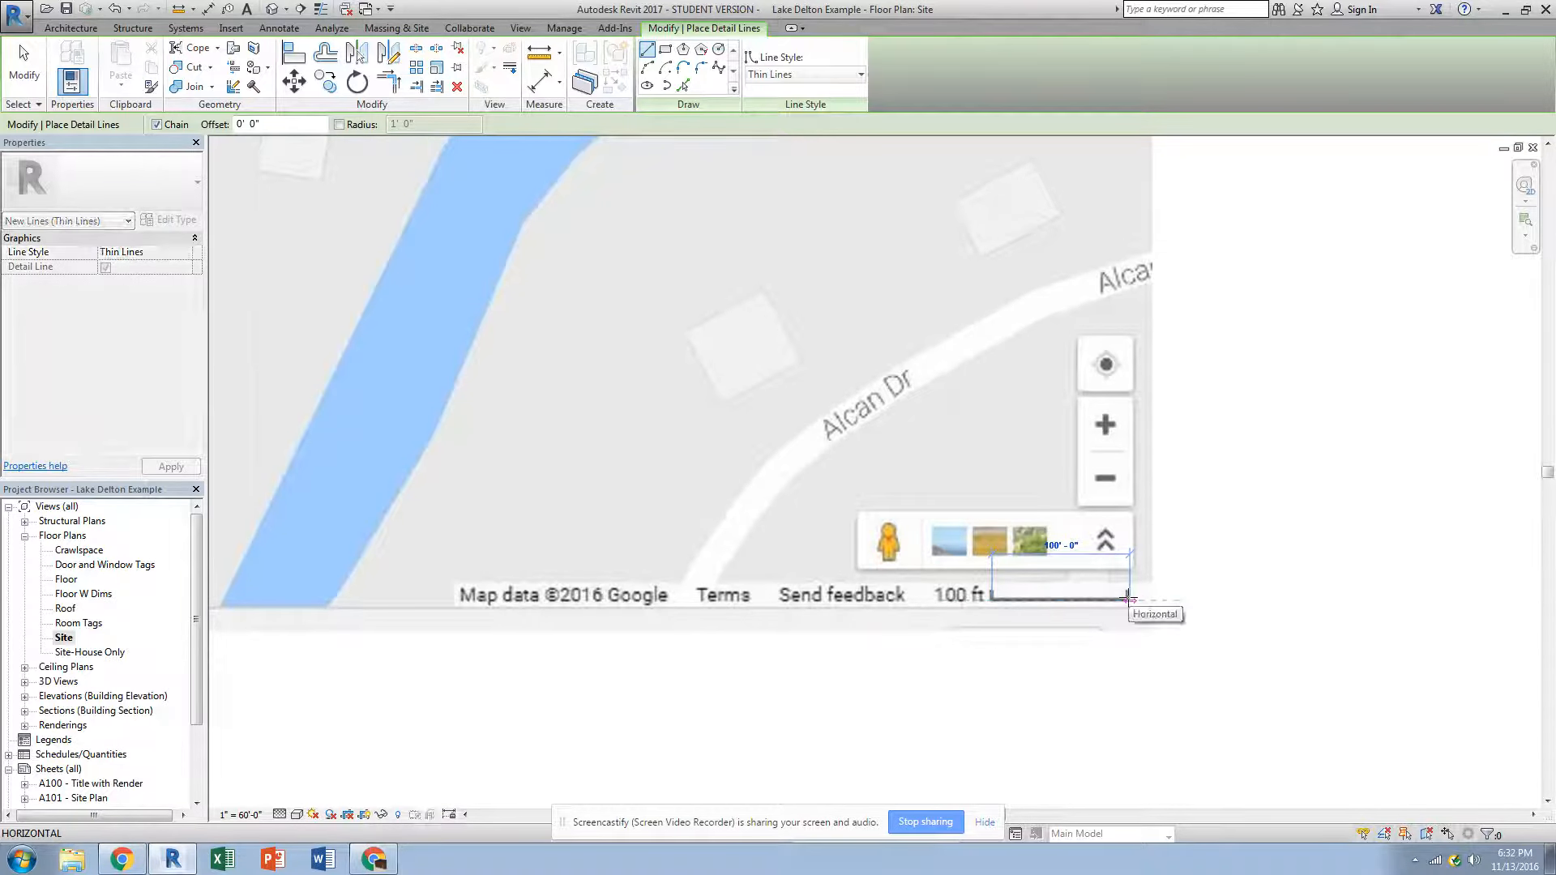
left_click(1128, 598)
key("Escape")
key("Escape")
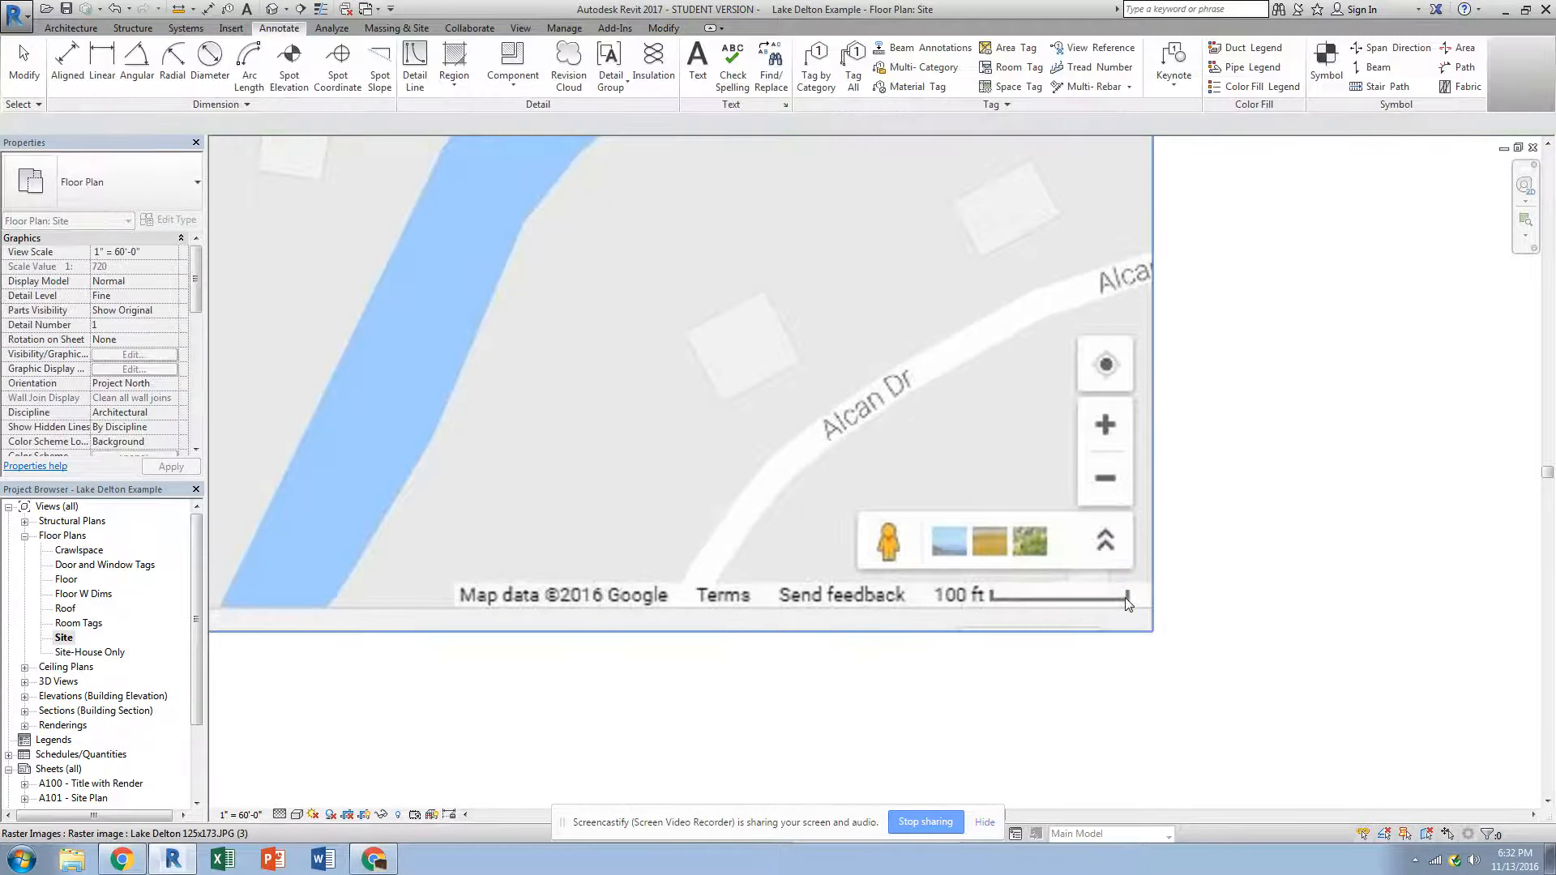
Move the map image so the house sits just southeast of the S Burritt Ave and W Delavan St corner.
scroll(1128, 602, "down", 5)
scroll(1128, 604, "down", 1)
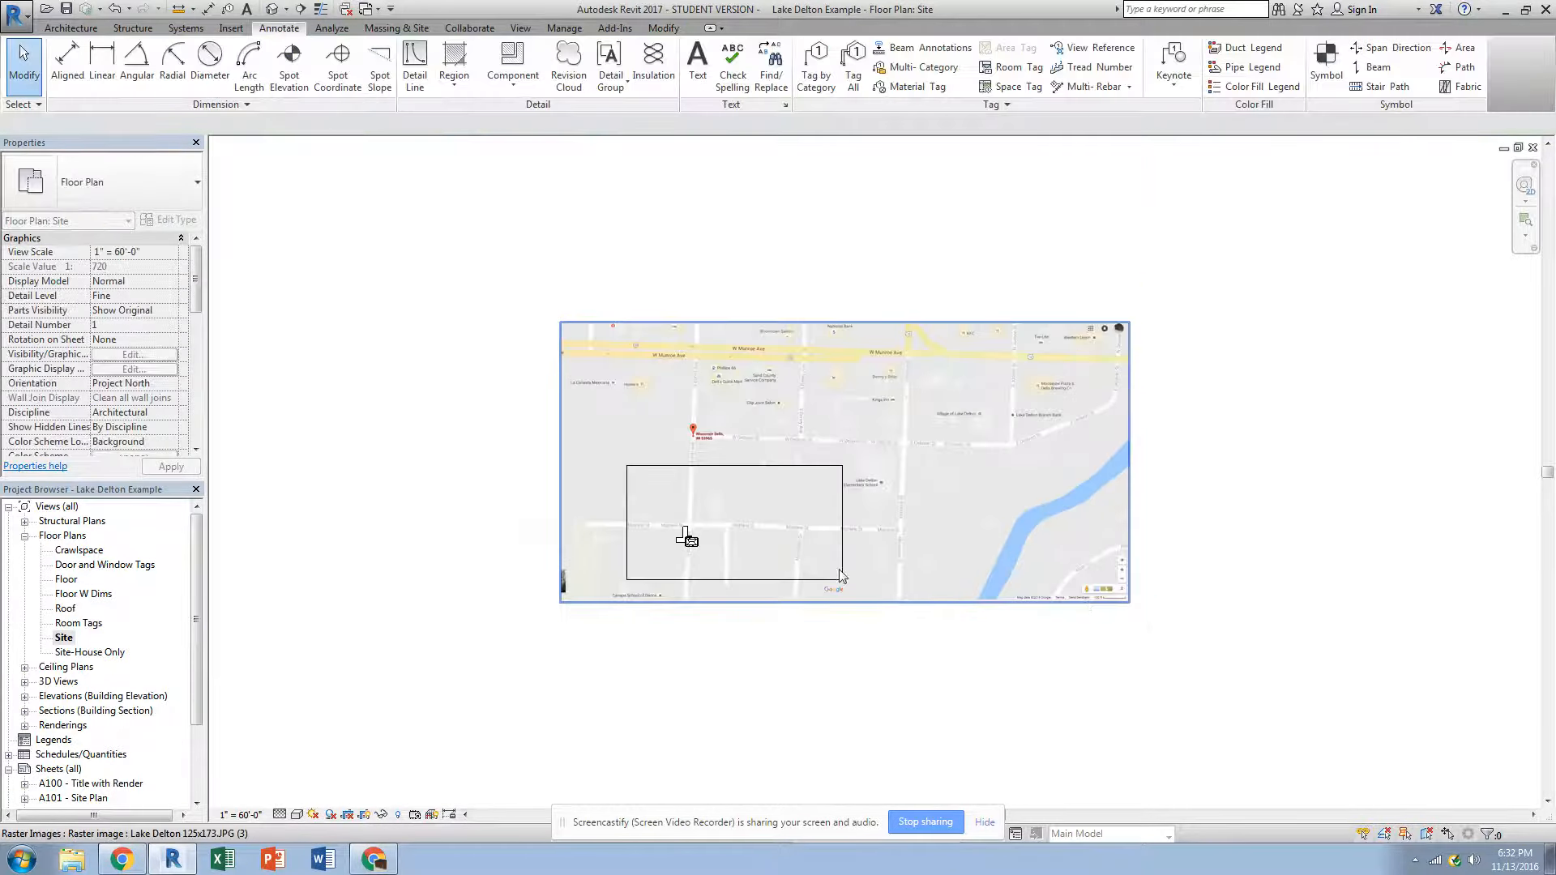
left_click(829, 411)
left_click_drag(872, 414, 823, 525)
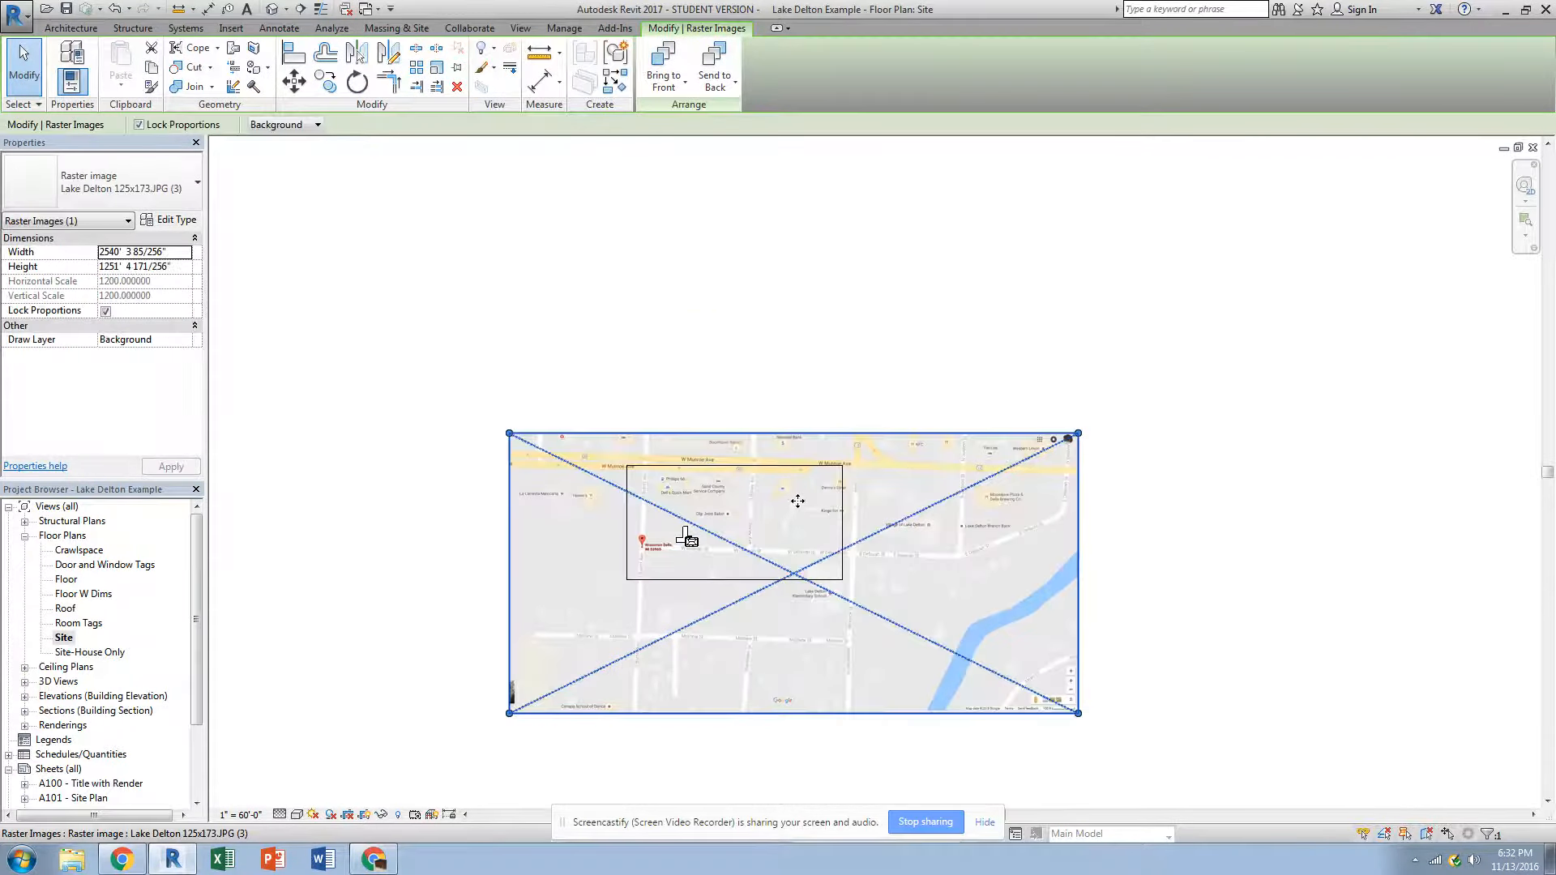
scroll(709, 527, "up", 6)
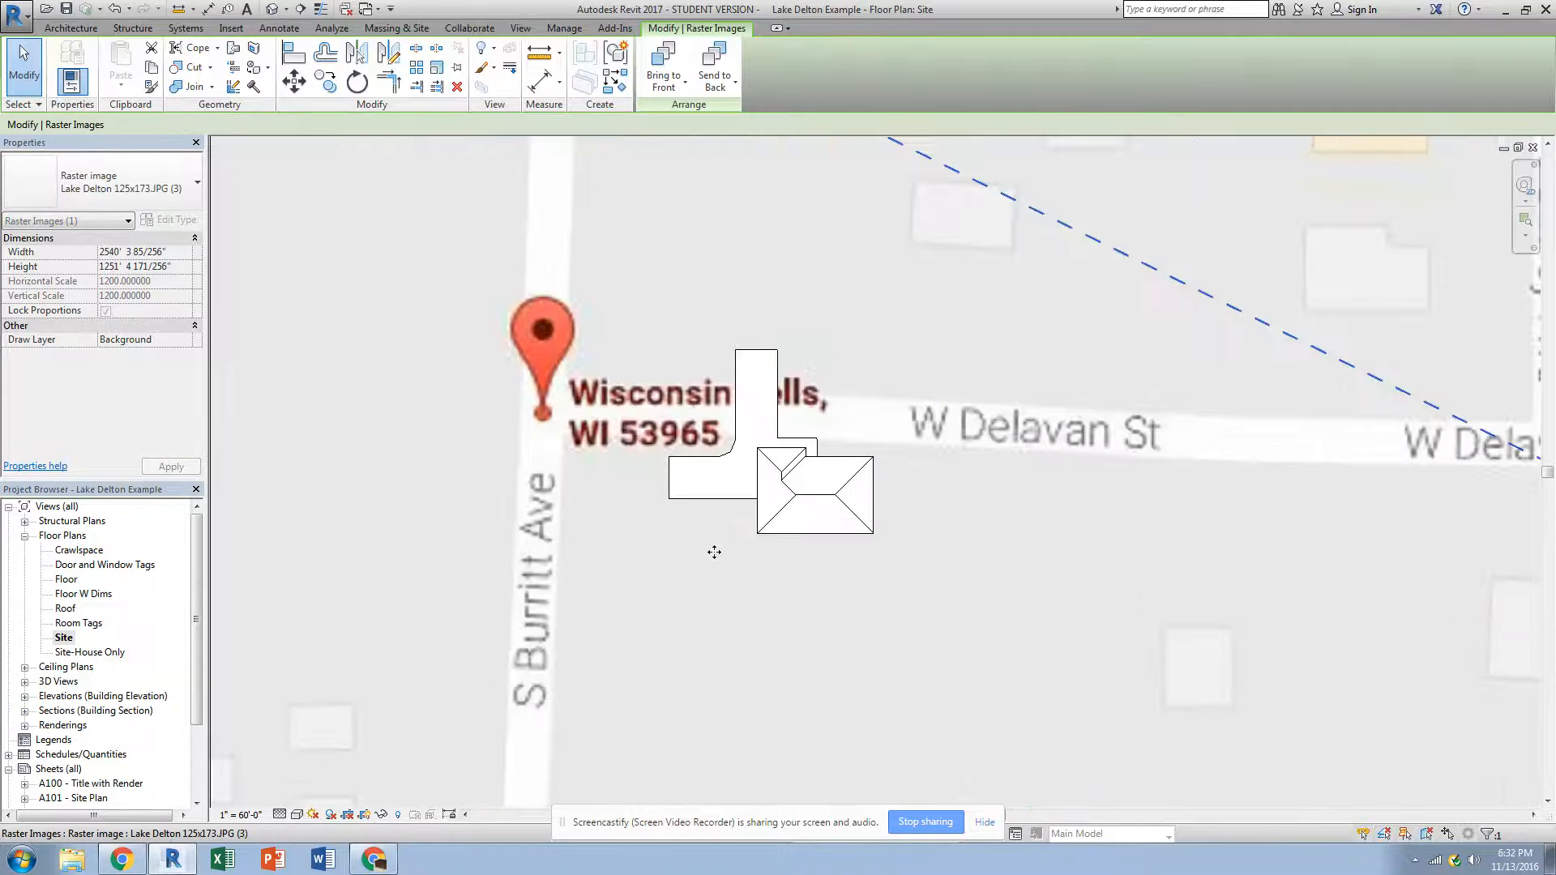
scroll(843, 502, "up", 2)
mouse_move(954, 467)
left_mouse_down()
mouse_move(990, 435)
mouse_move(959, 472)
left_mouse_up()
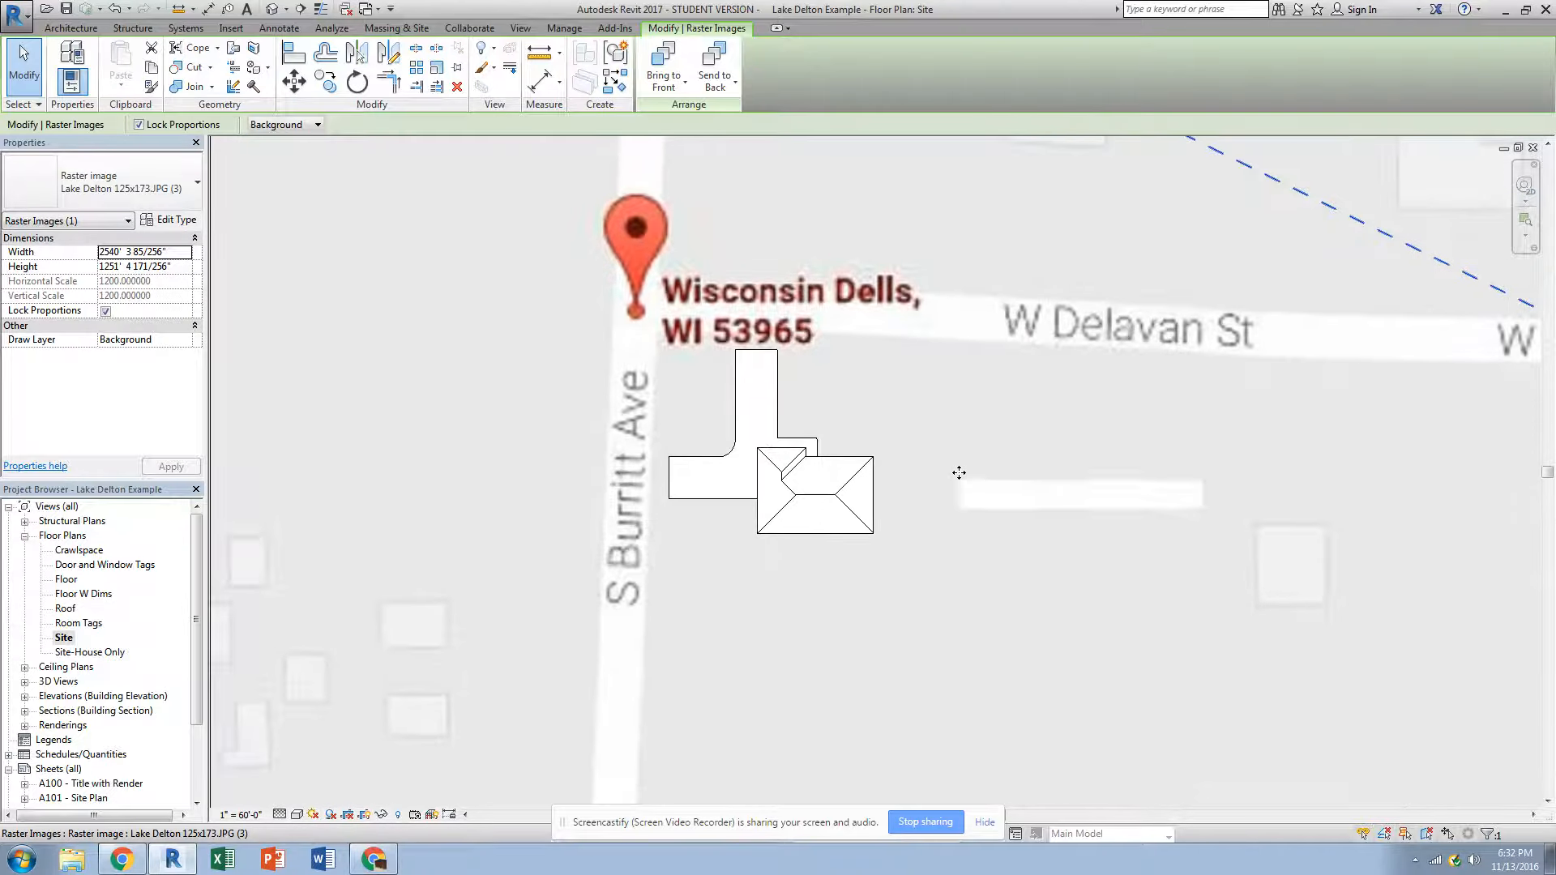
scroll(959, 473, "down", 5)
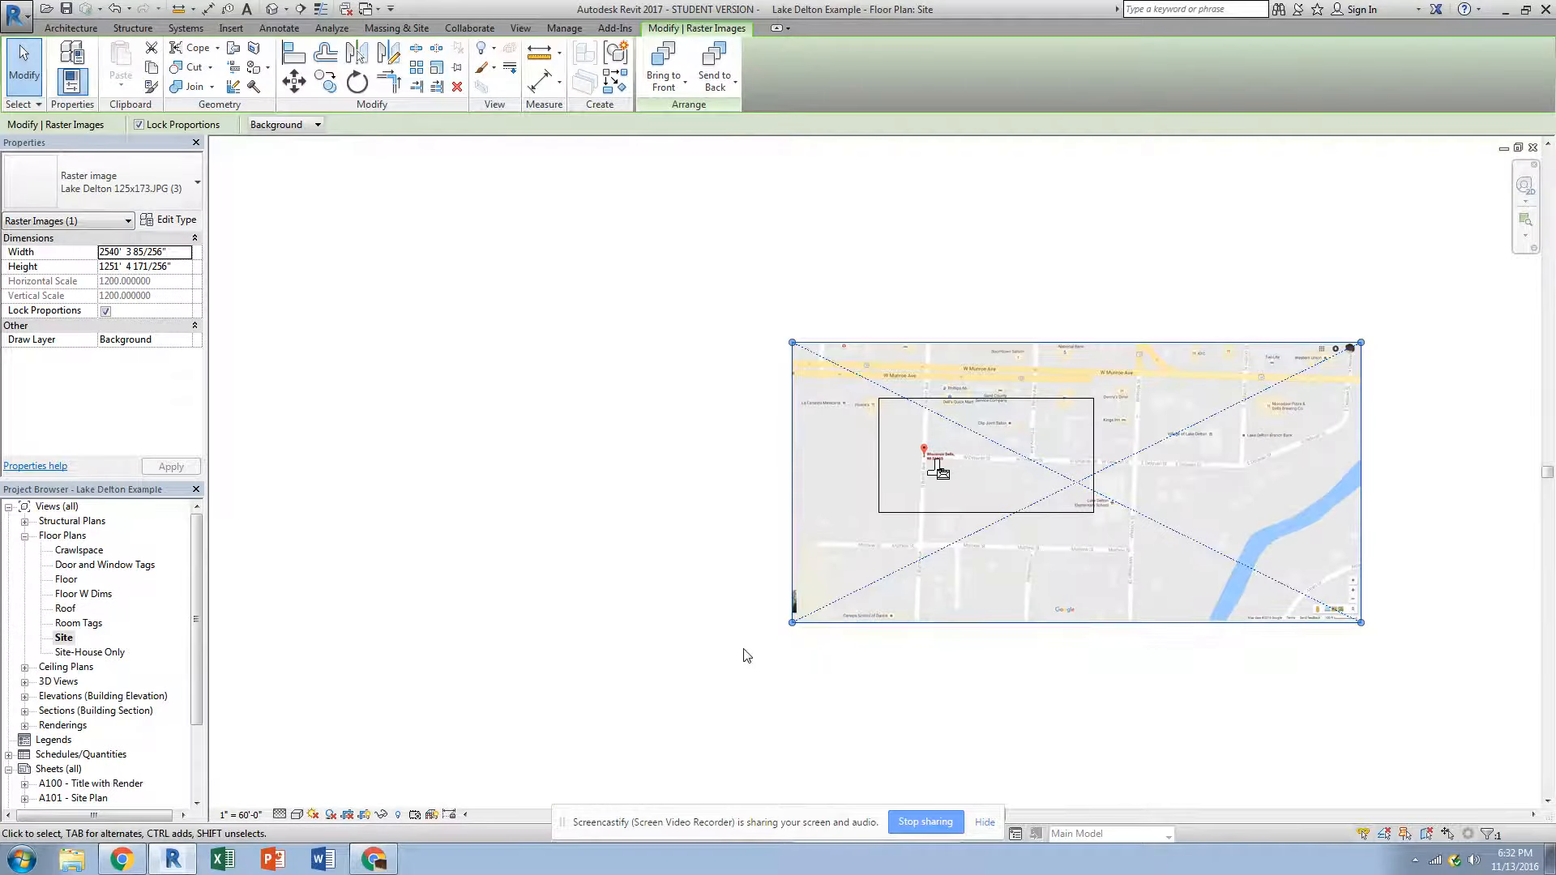
left_click(754, 645)
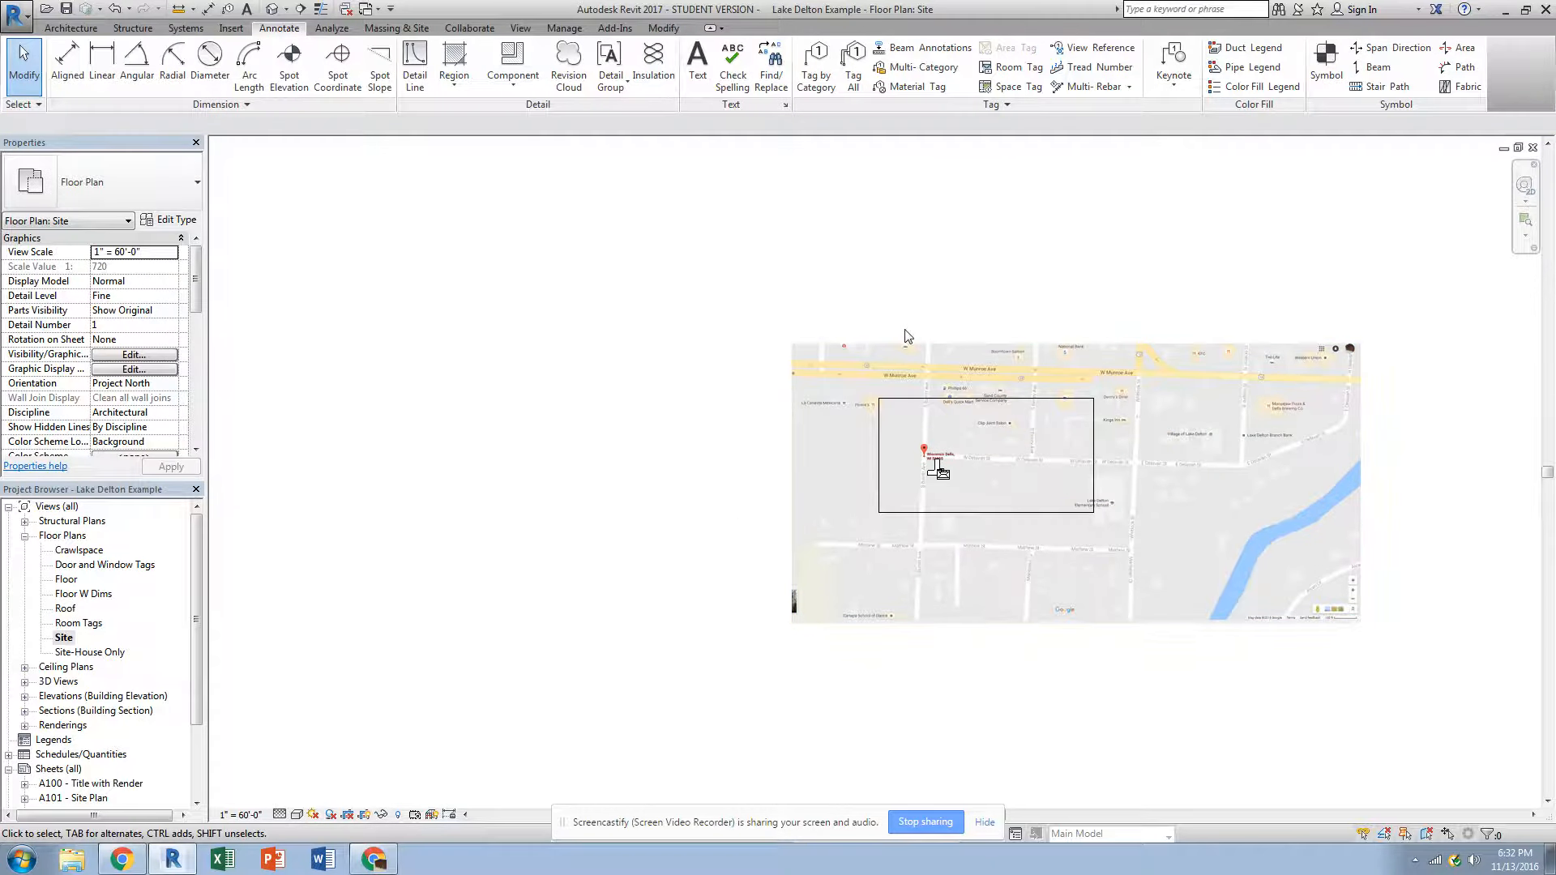
Switch the map image's draw layer to Foreground and return it to Background.
left_click(991, 468)
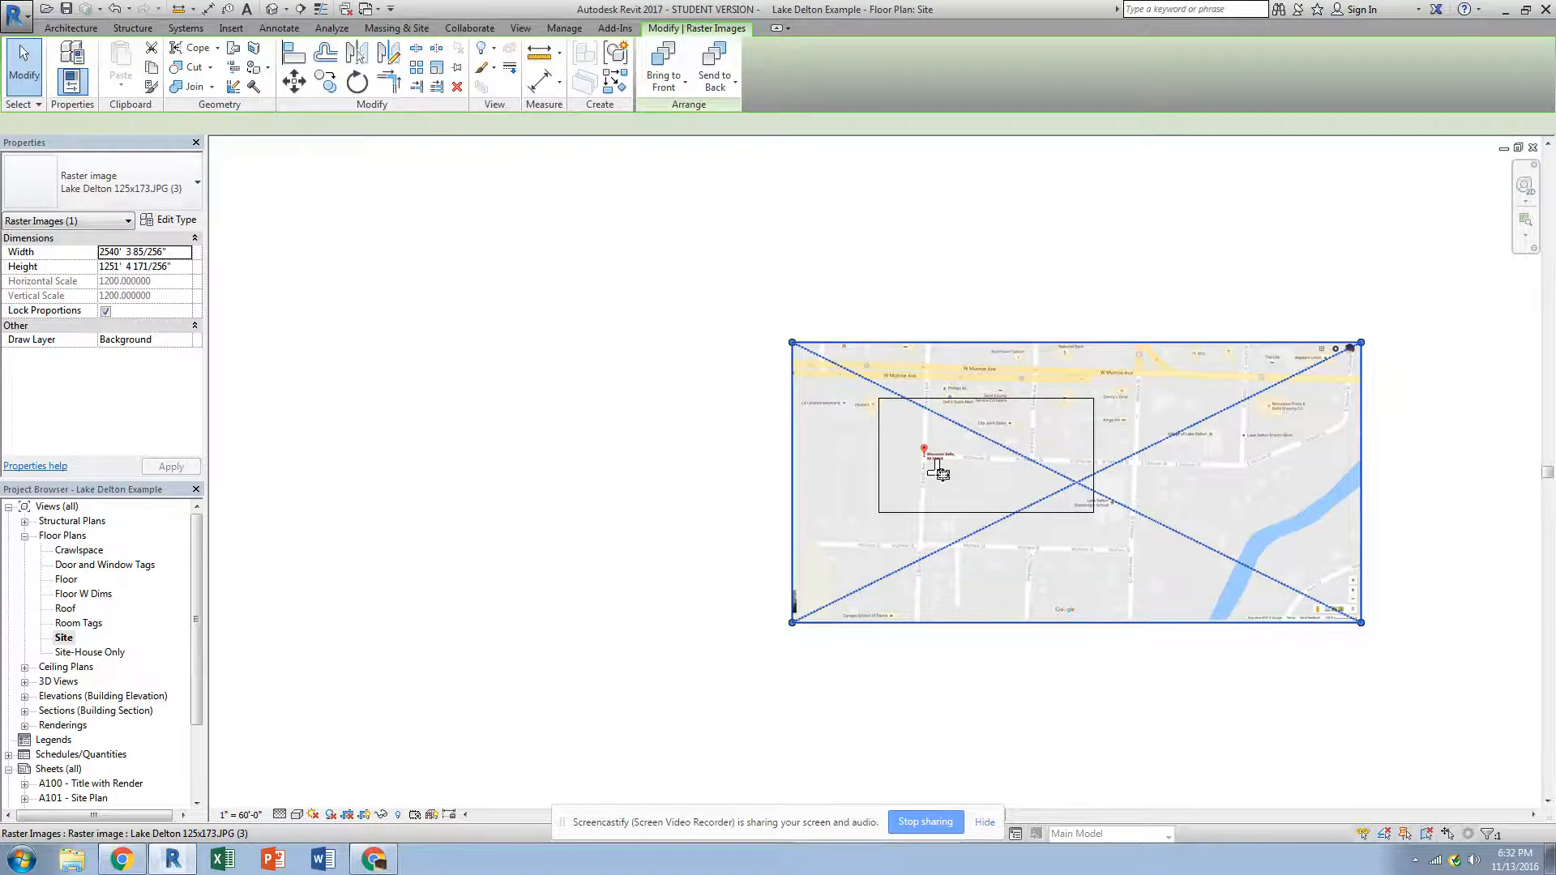
left_click(303, 124)
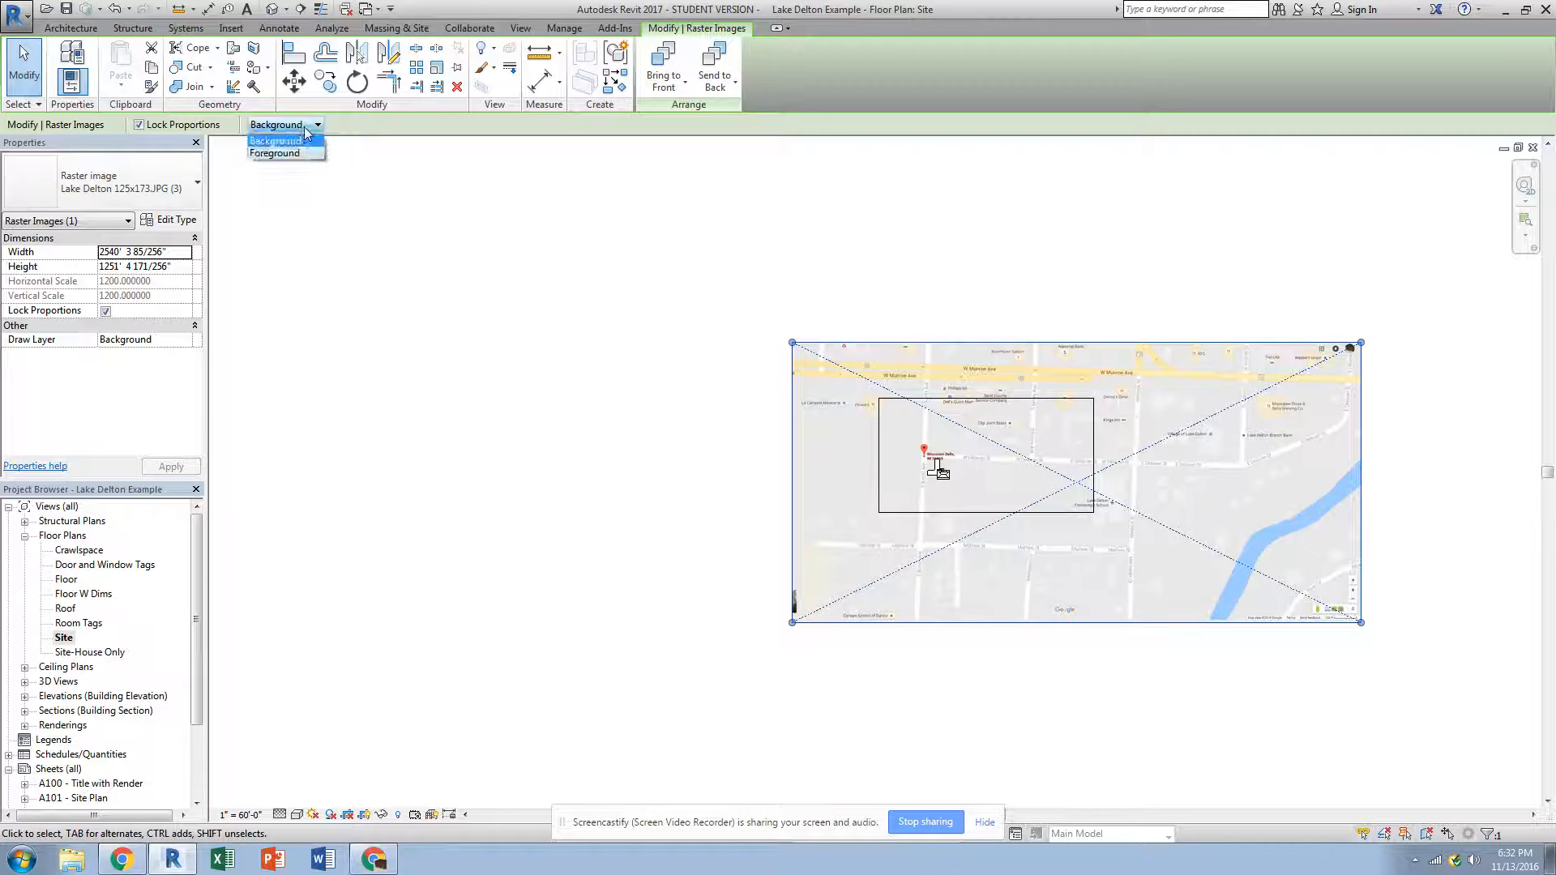
left_click(301, 155)
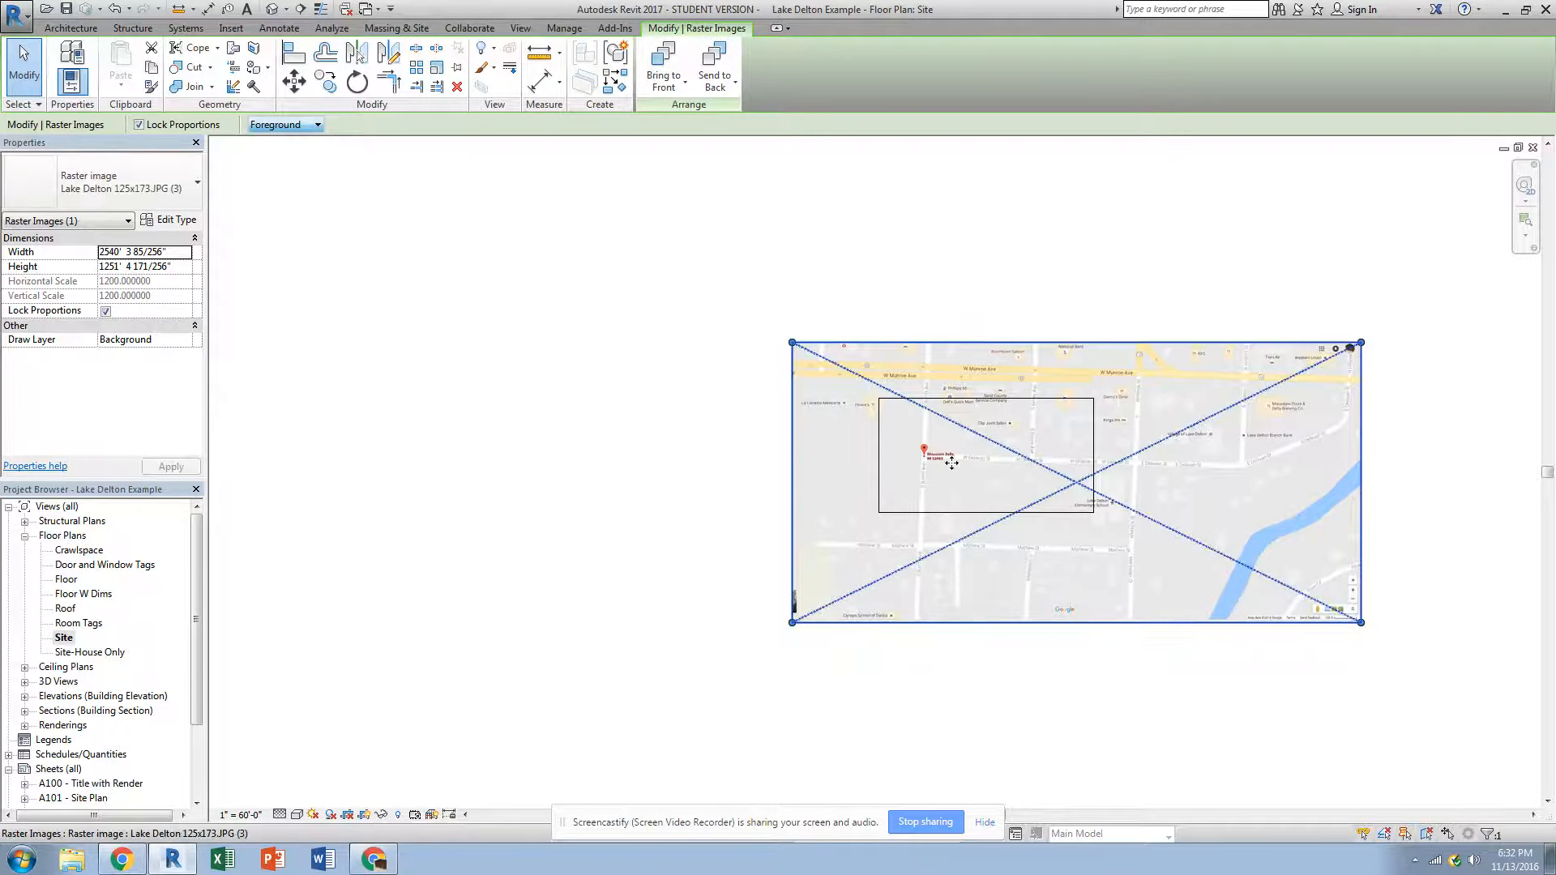
left_click(304, 124)
left_click(292, 140)
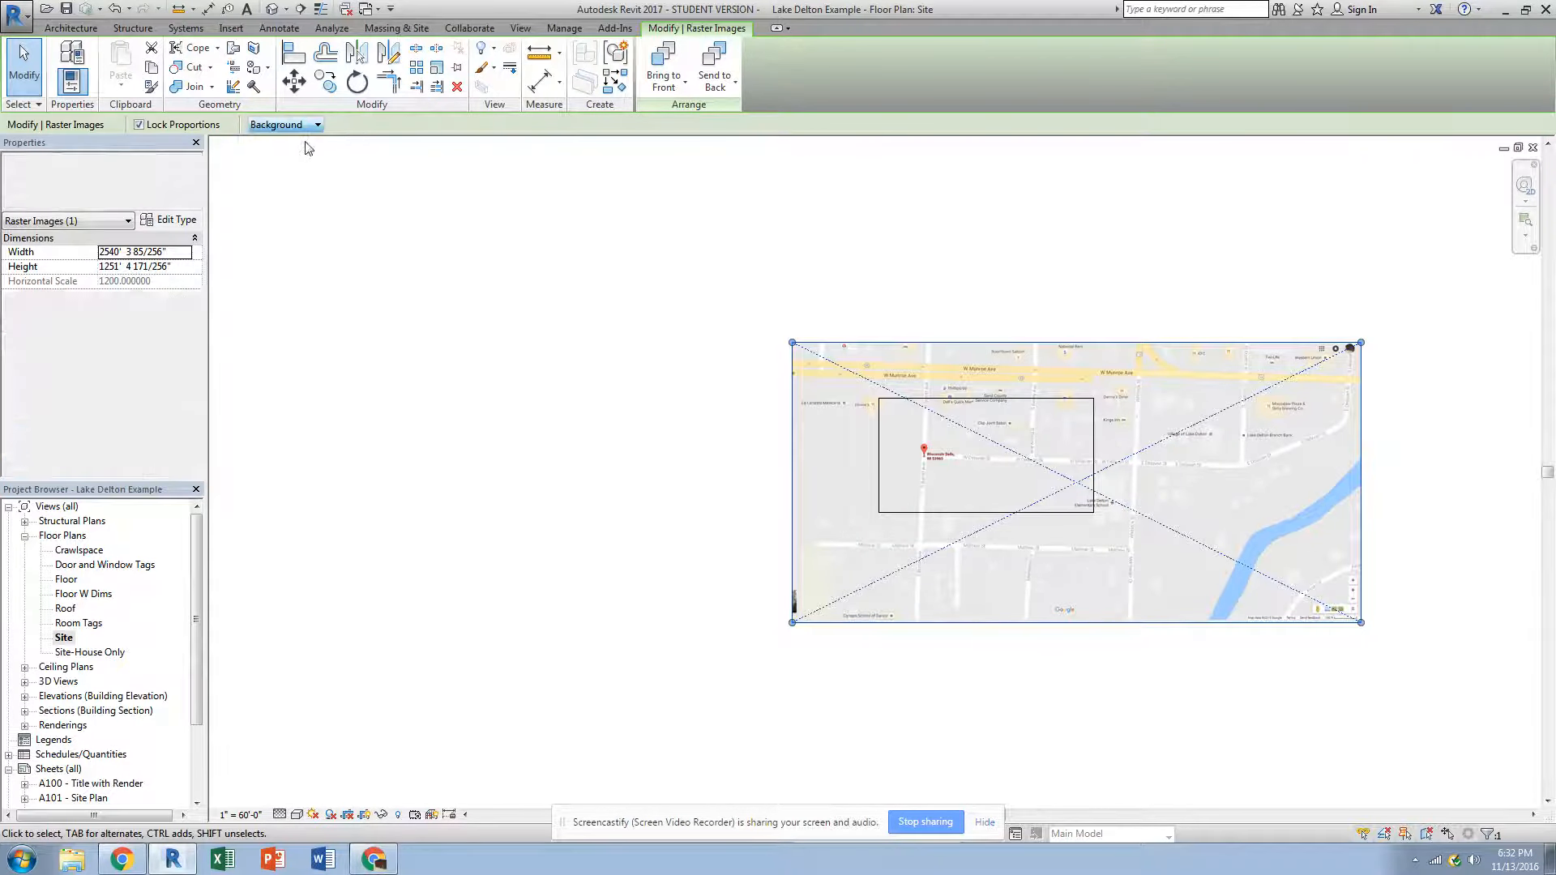
left_click(688, 520)
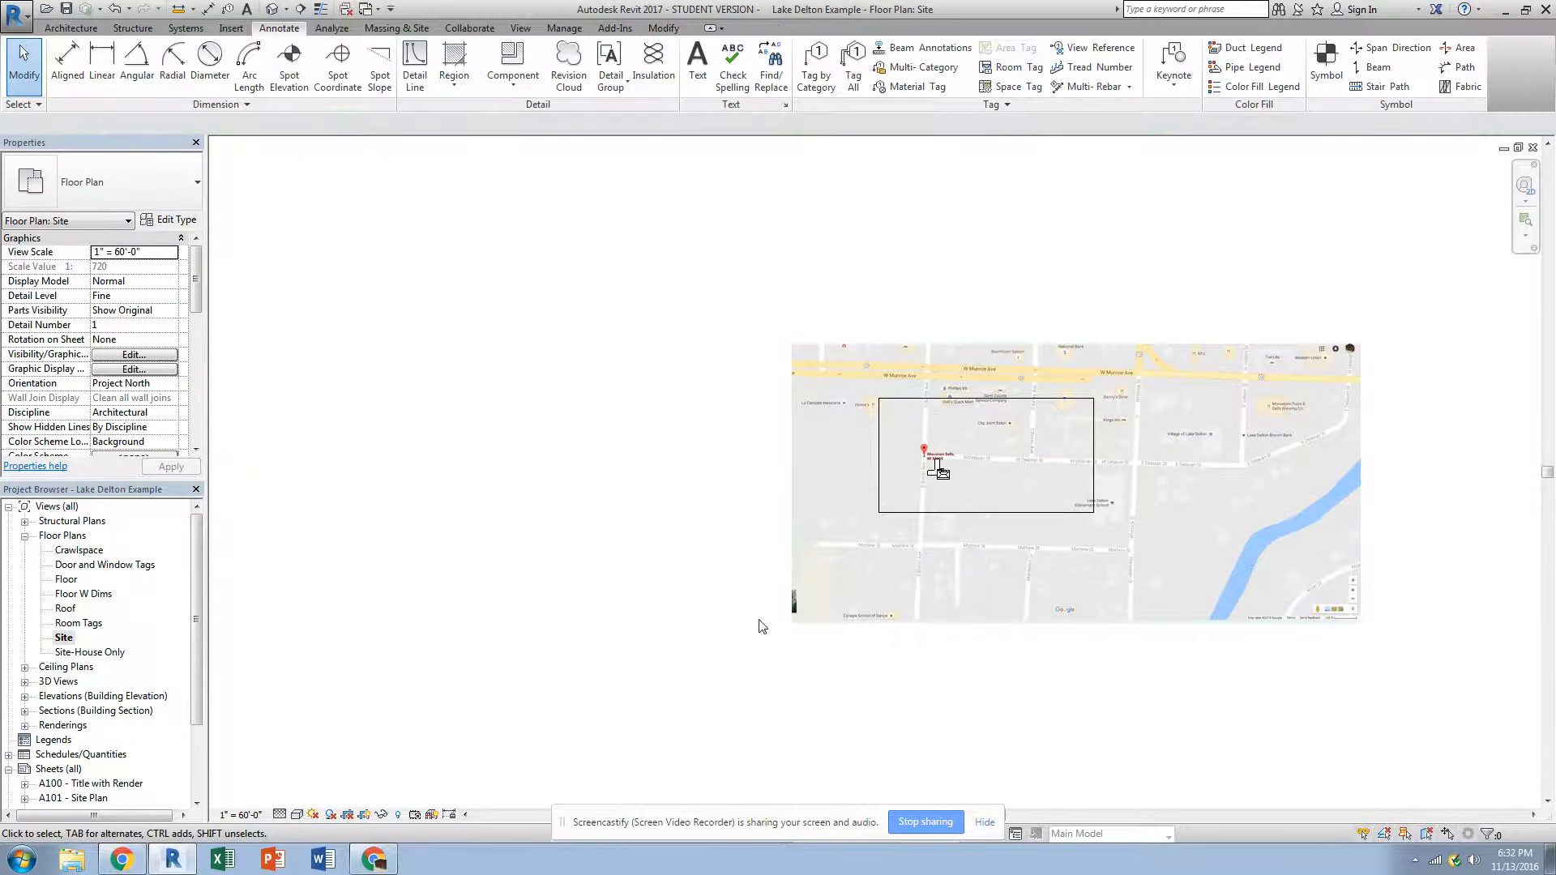
Crop the Site view to its crop boundary and hide the crop region.
left_click(350, 815)
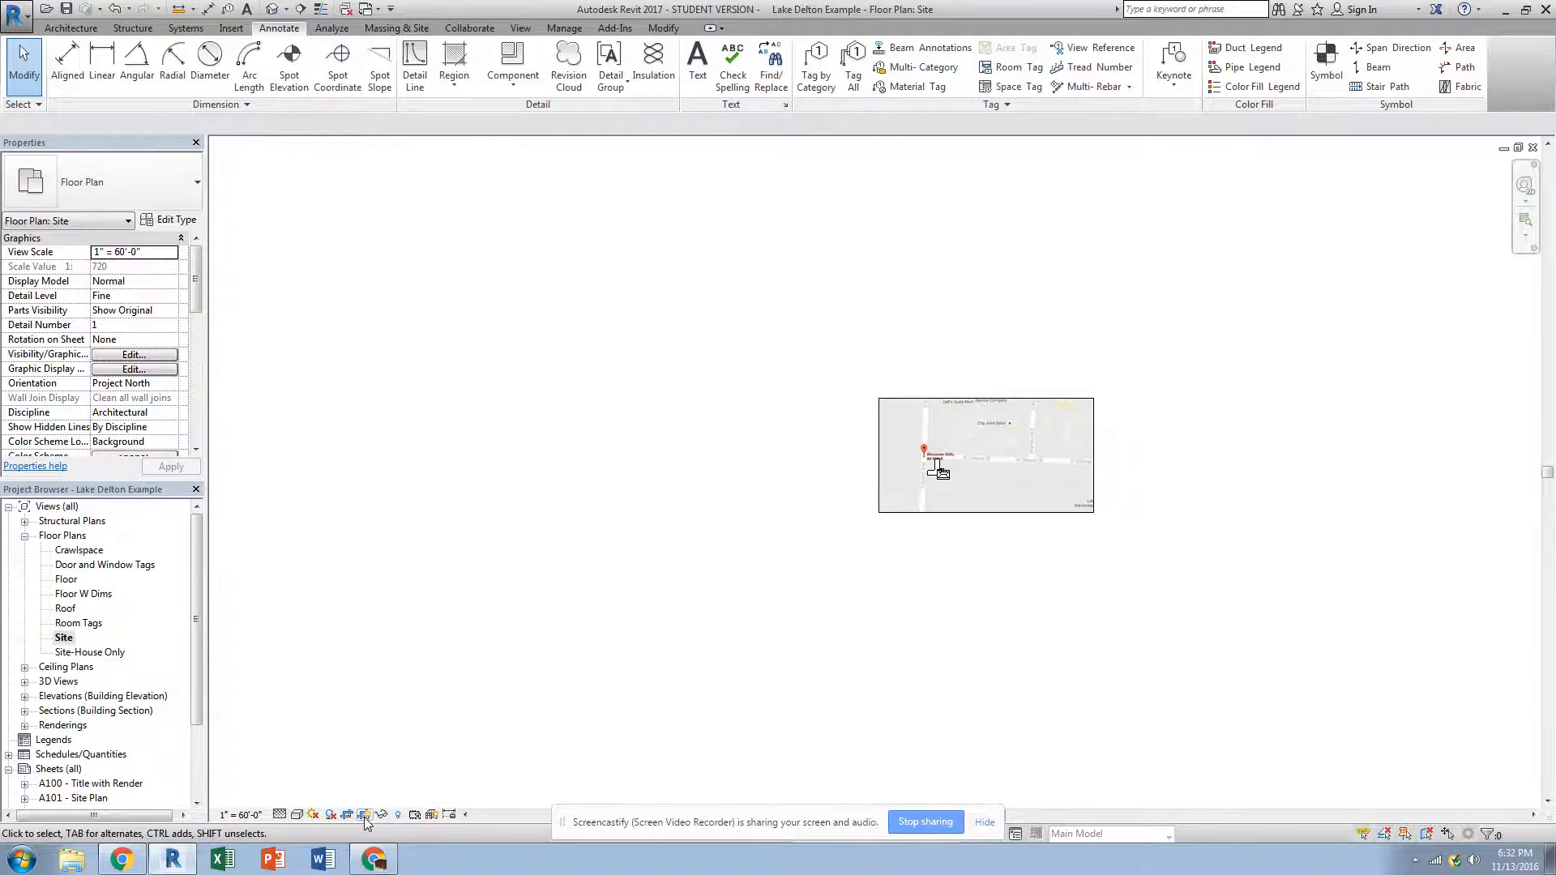
left_click(363, 815)
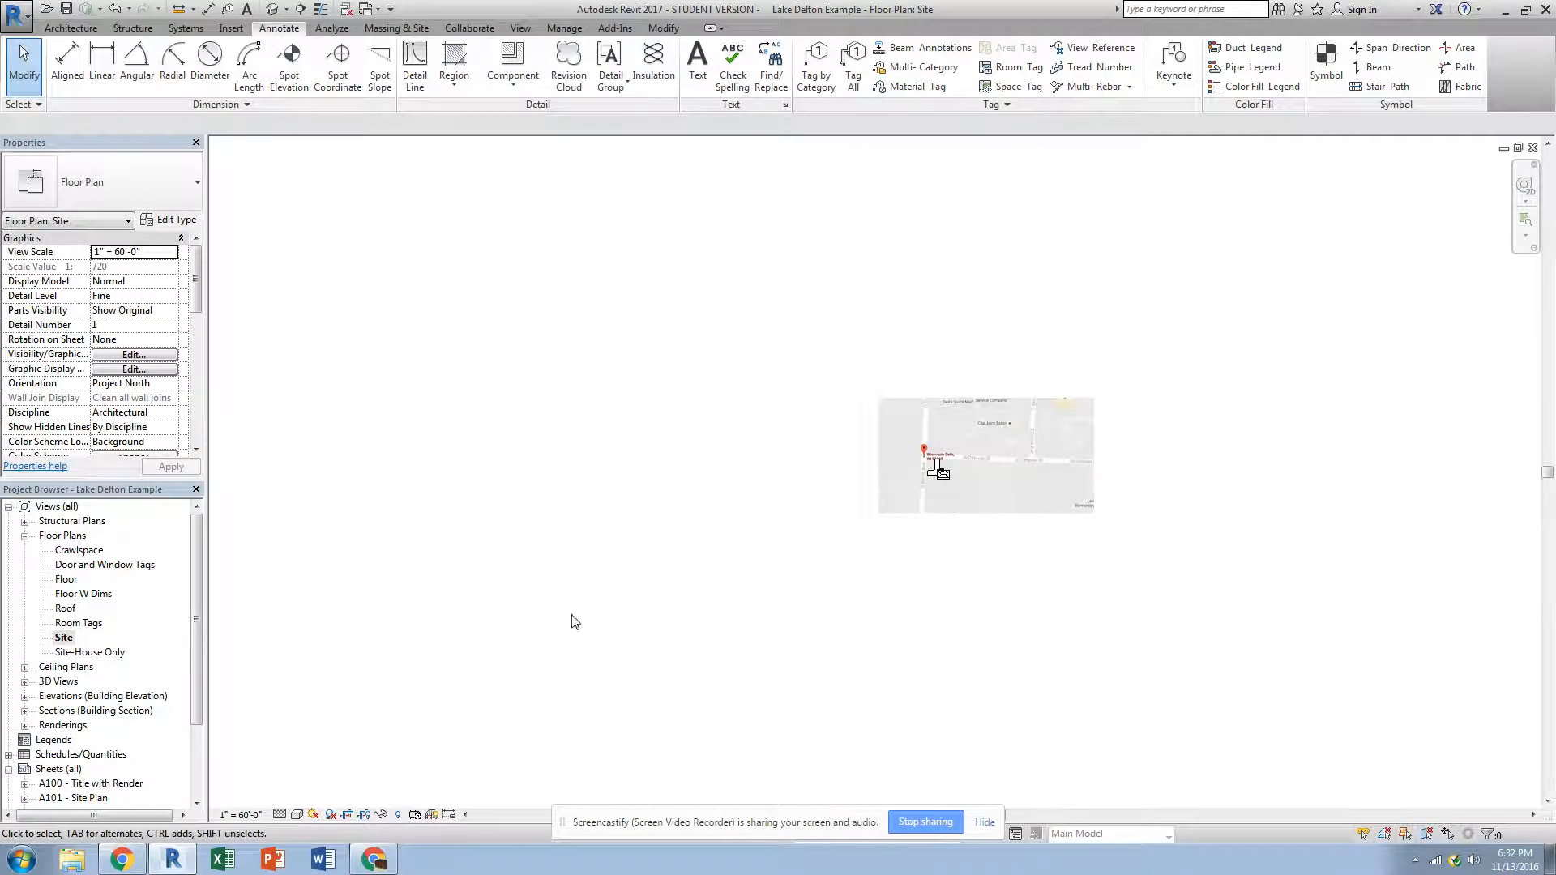
scroll(1047, 462, "up", 4)
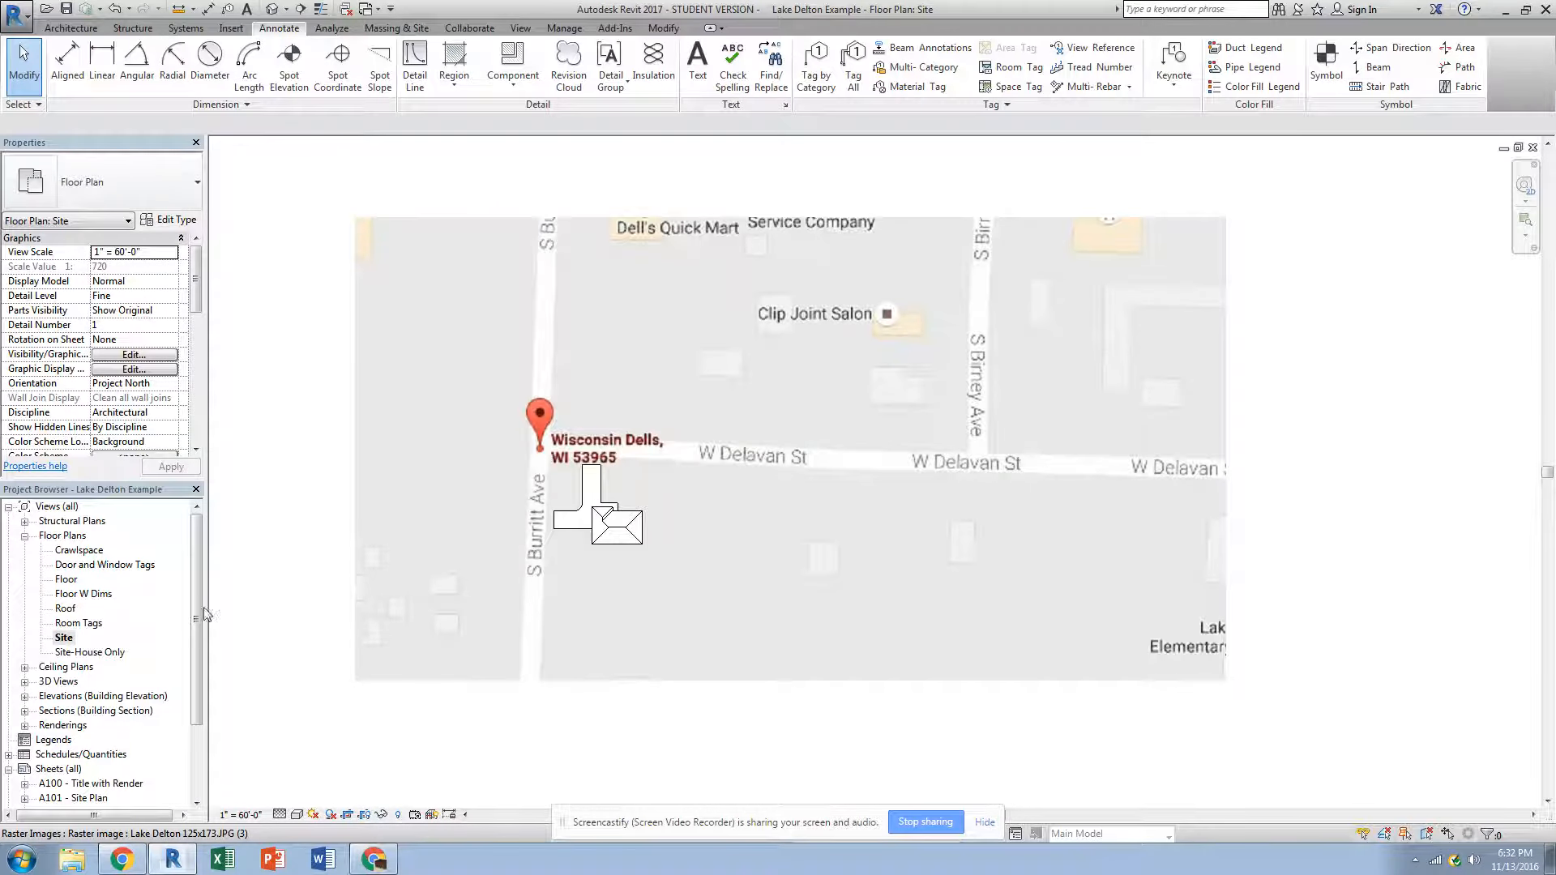
Open sheet A101 - Site Plan, activate its site viewport and review the available view scales.
left_click(63, 637)
scroll(63, 648, "down", 3)
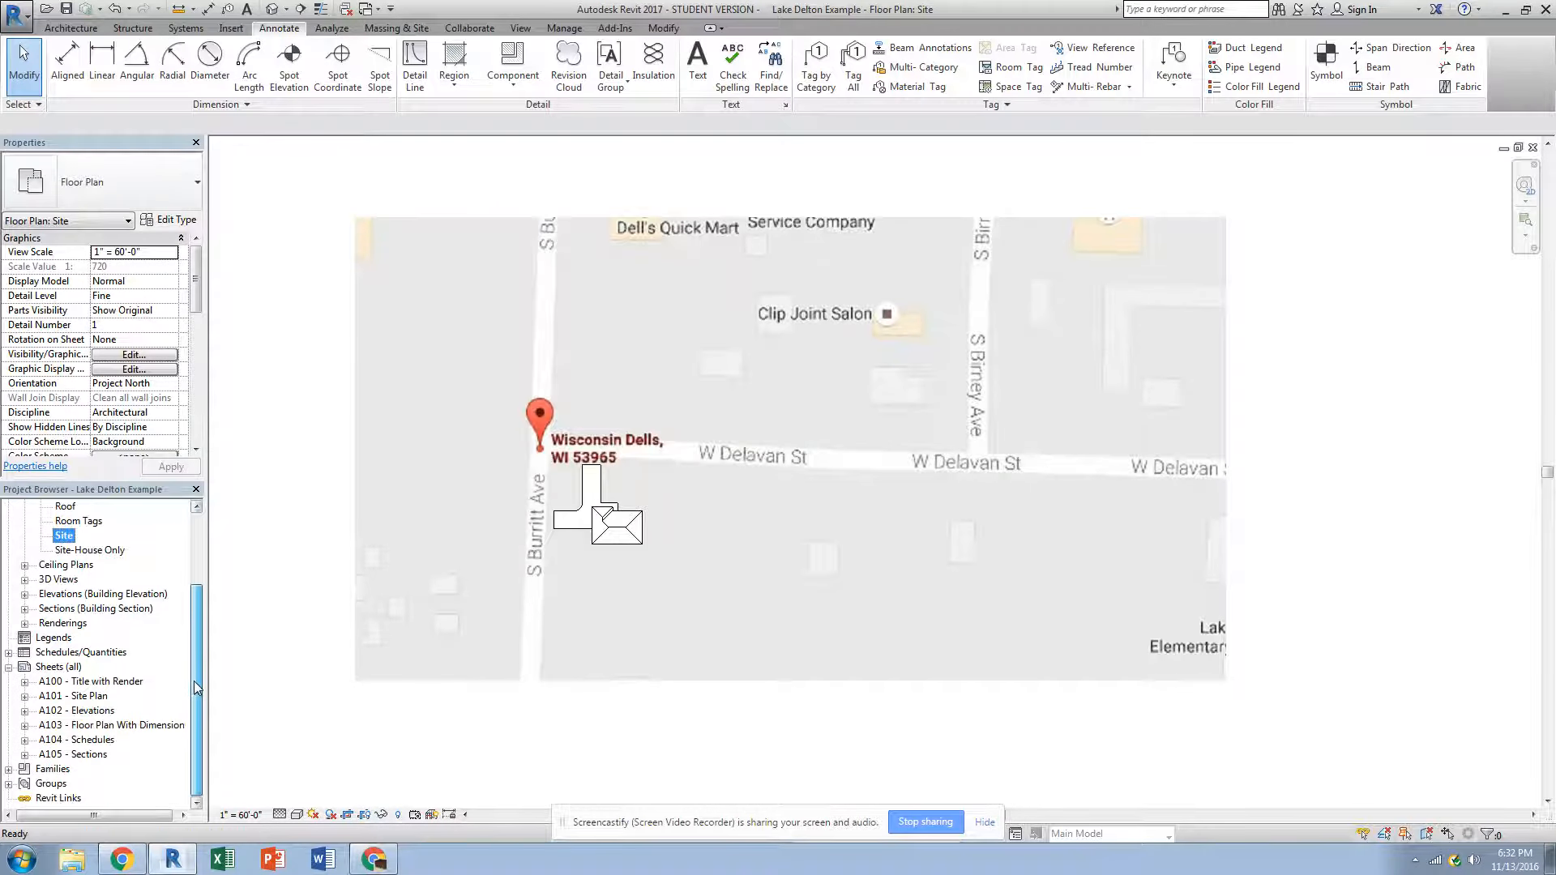
double_click(59, 697)
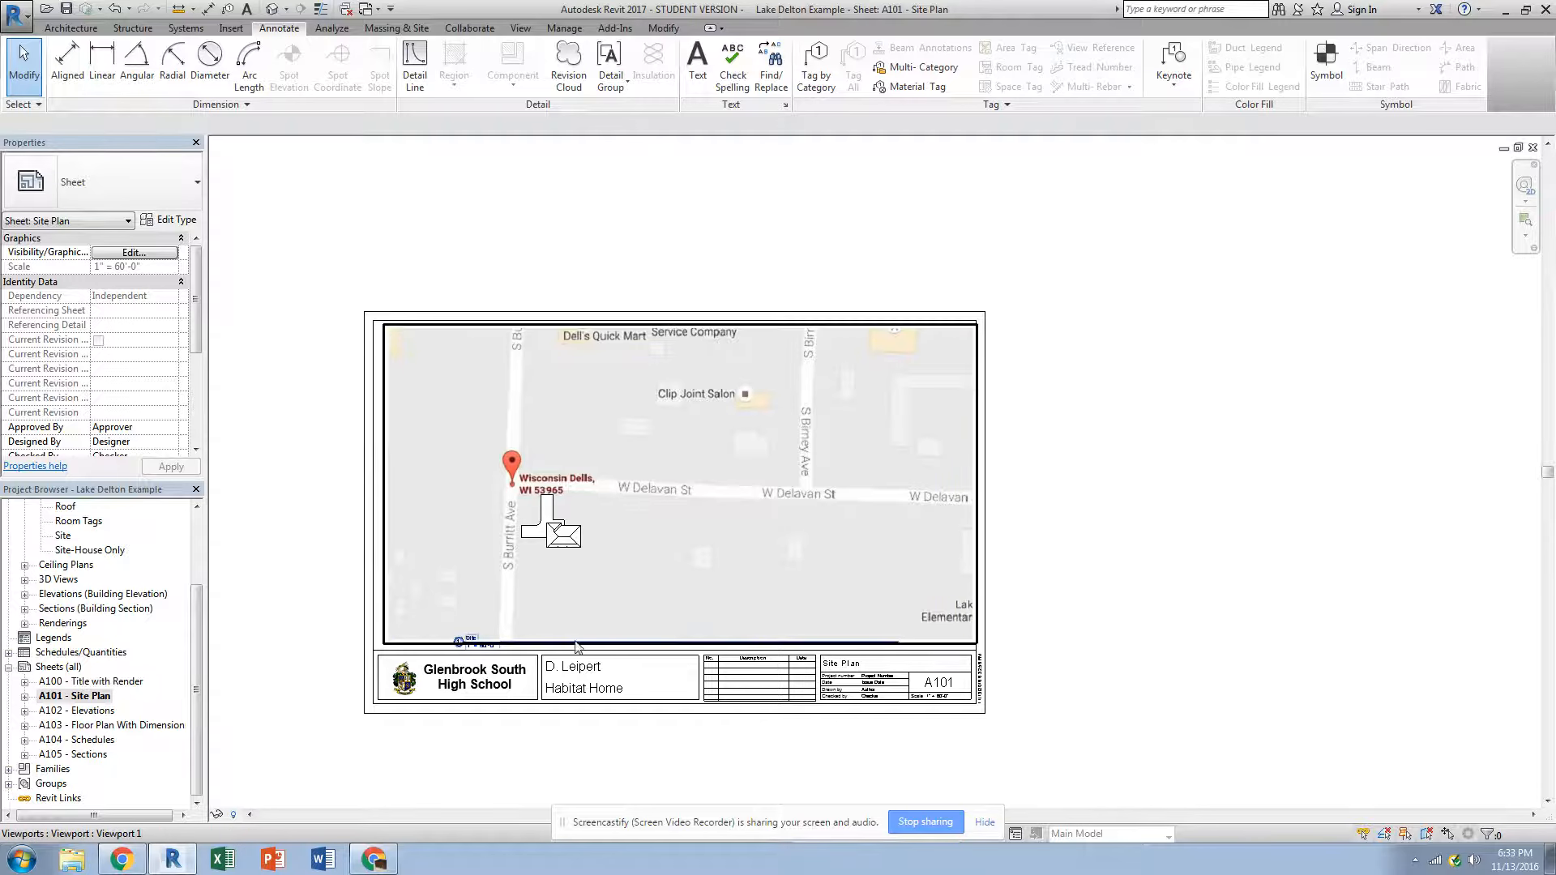
double_click(517, 579)
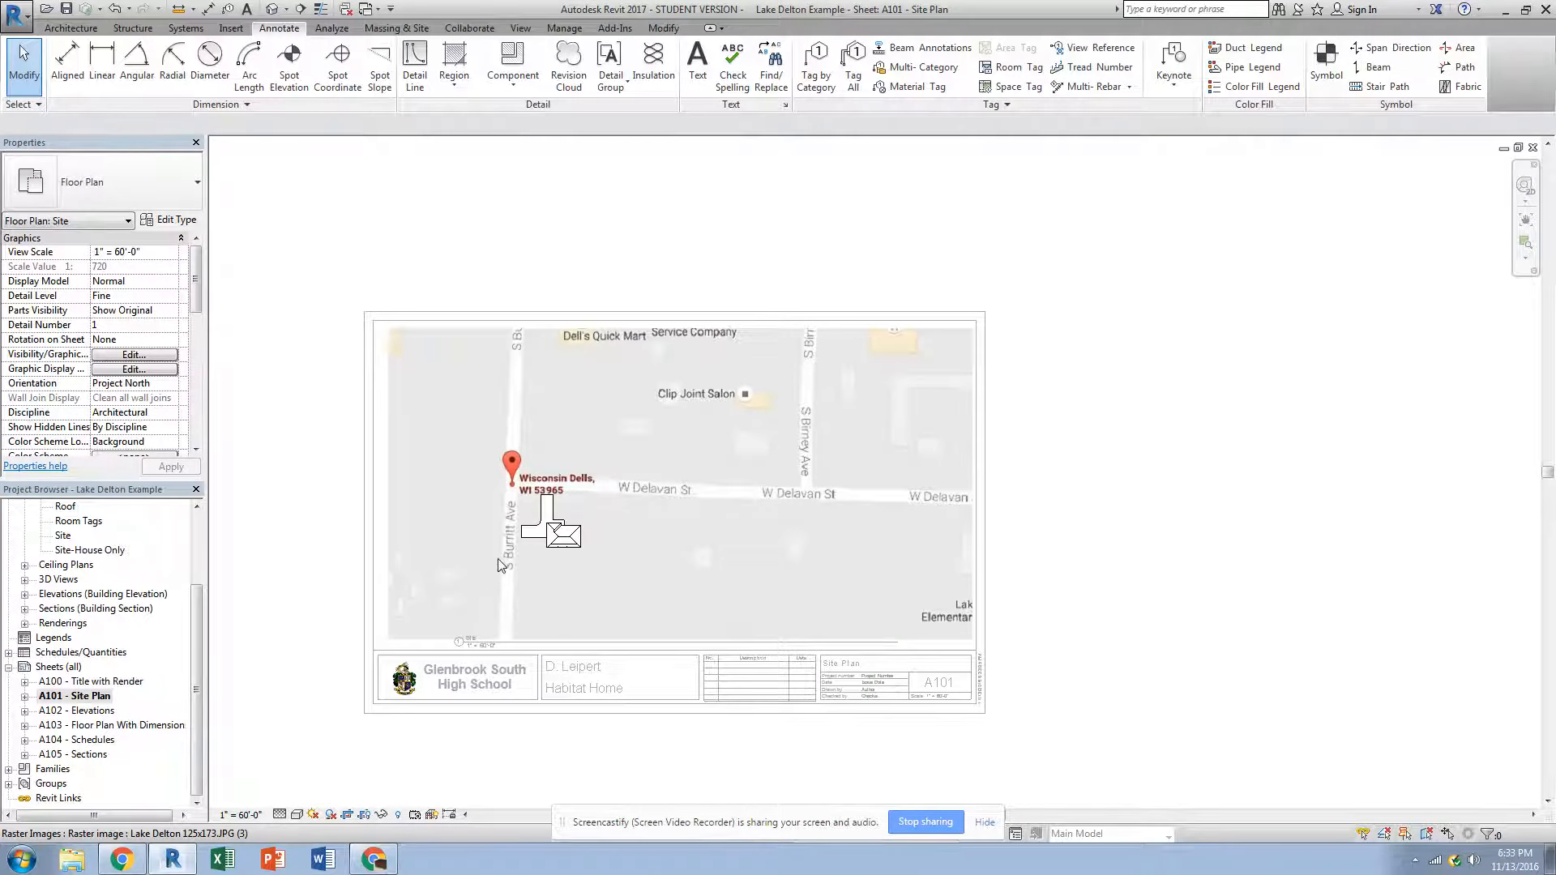
left_click(240, 815)
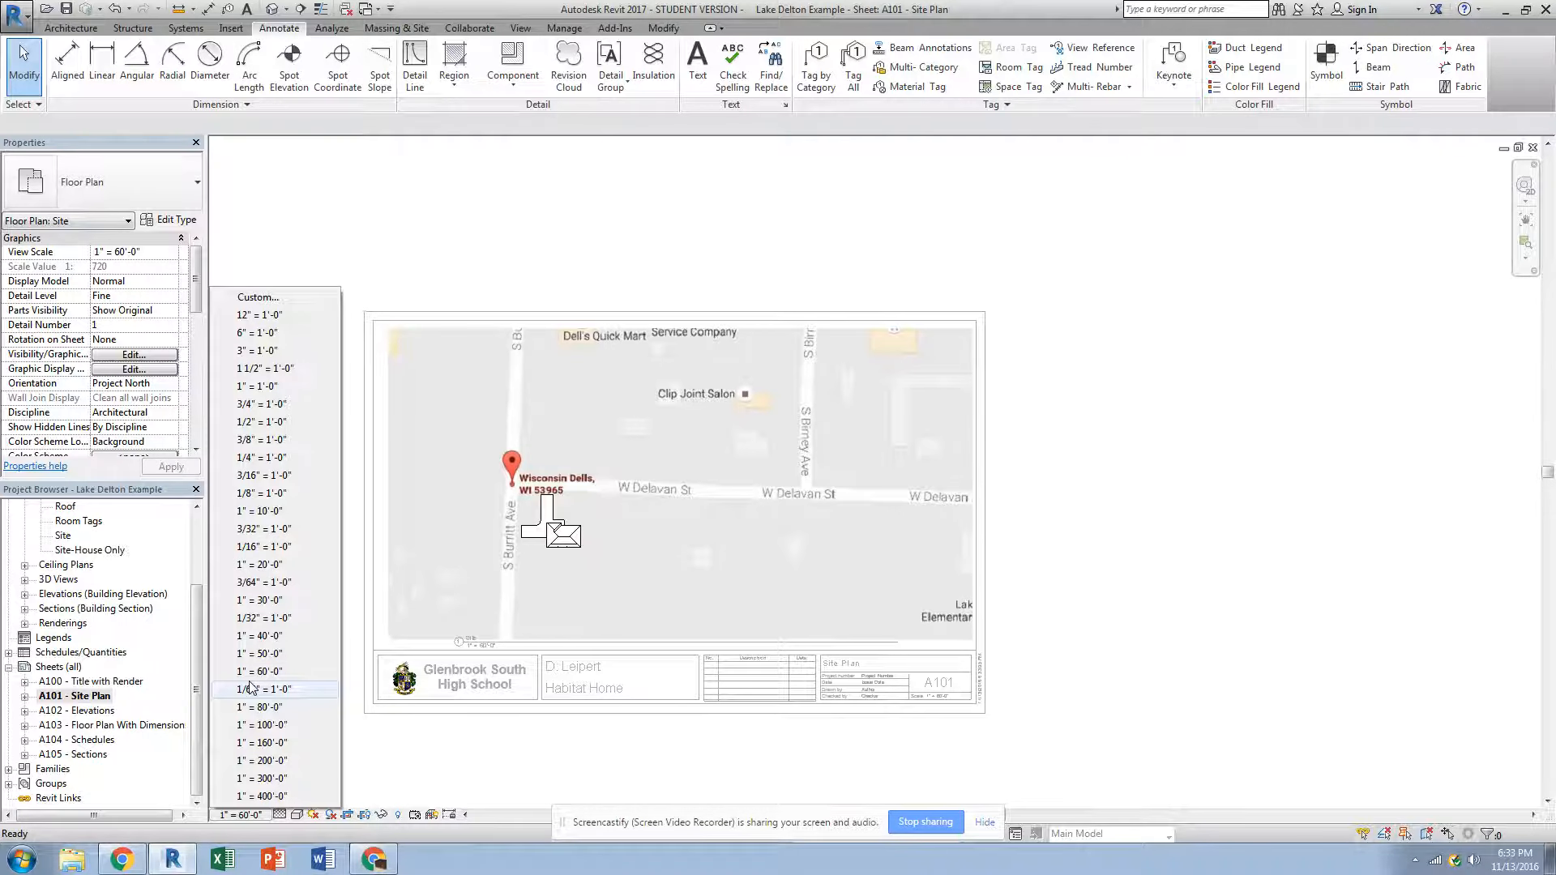
left_click(706, 266)
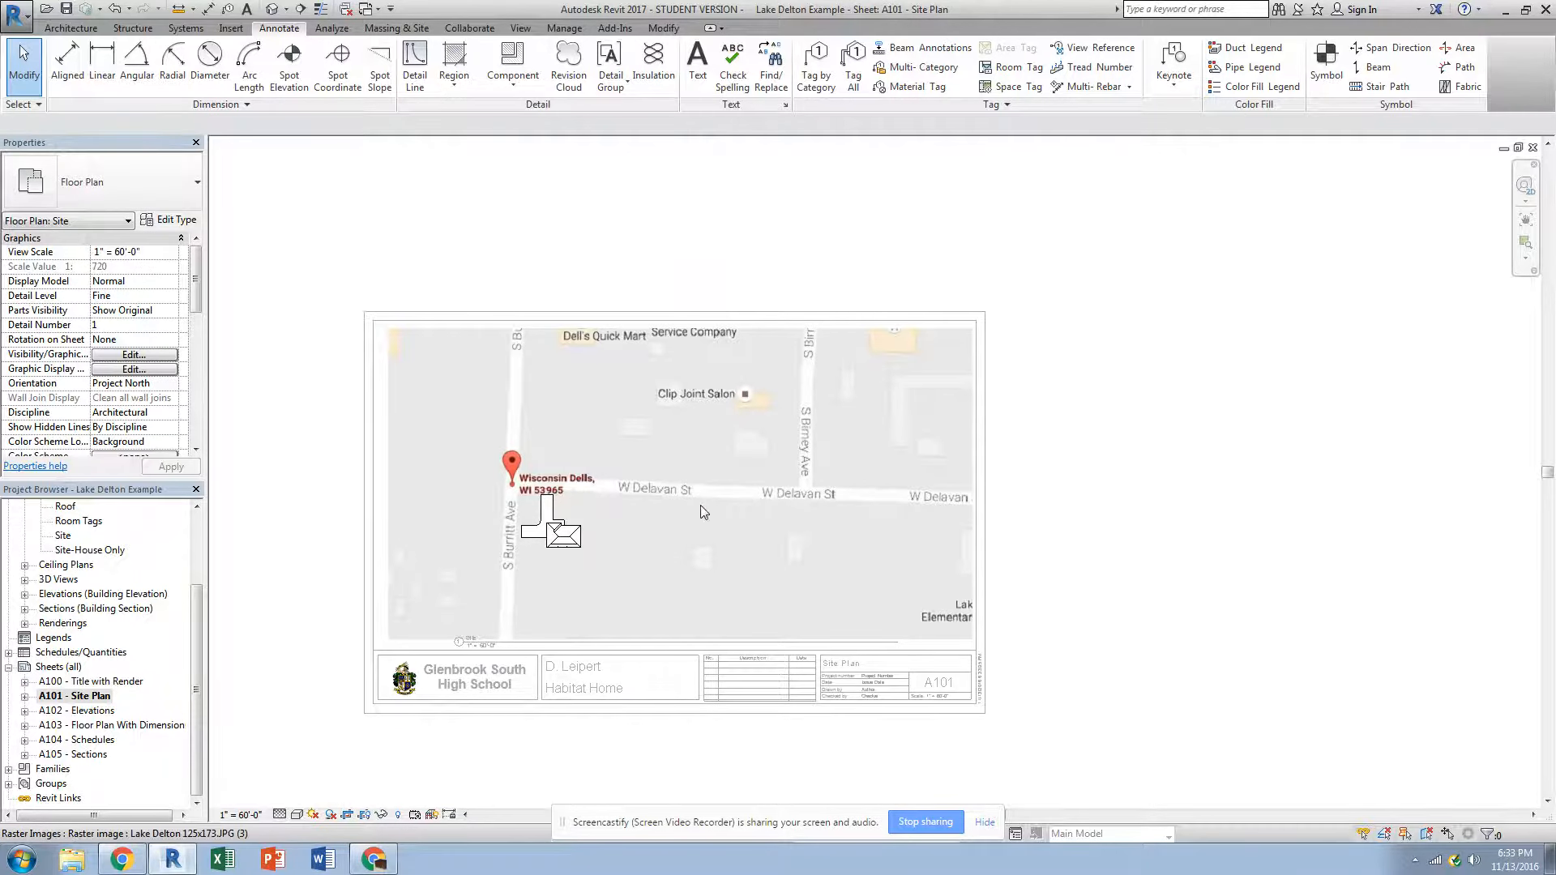
left_click(1092, 511)
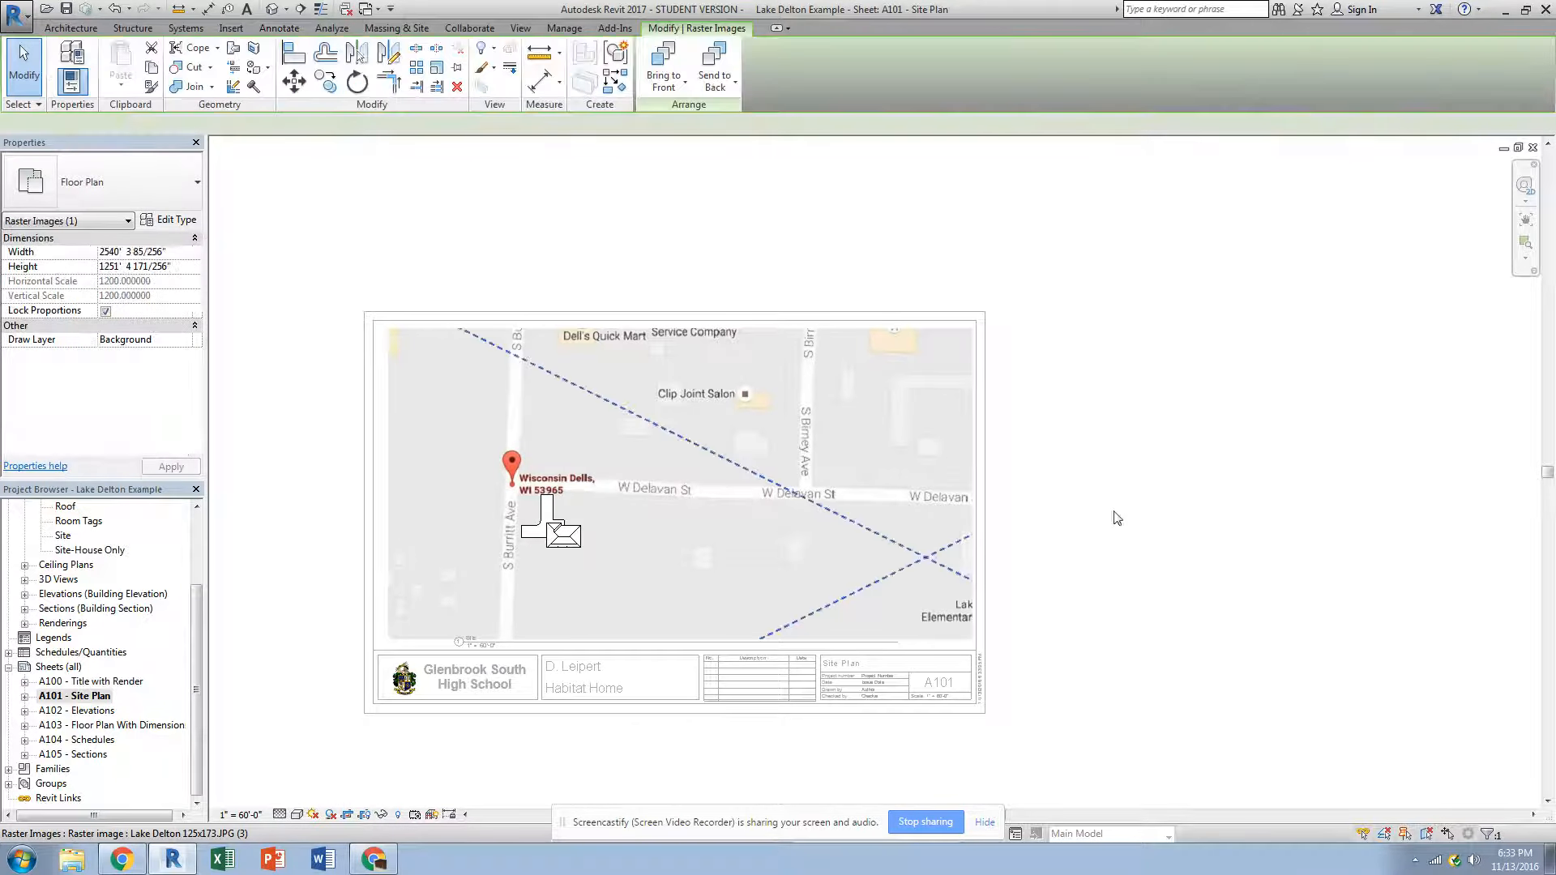
Open sheet A100 - Title with Render and delete the existing map image beside the sheet index.
double_click(114, 681)
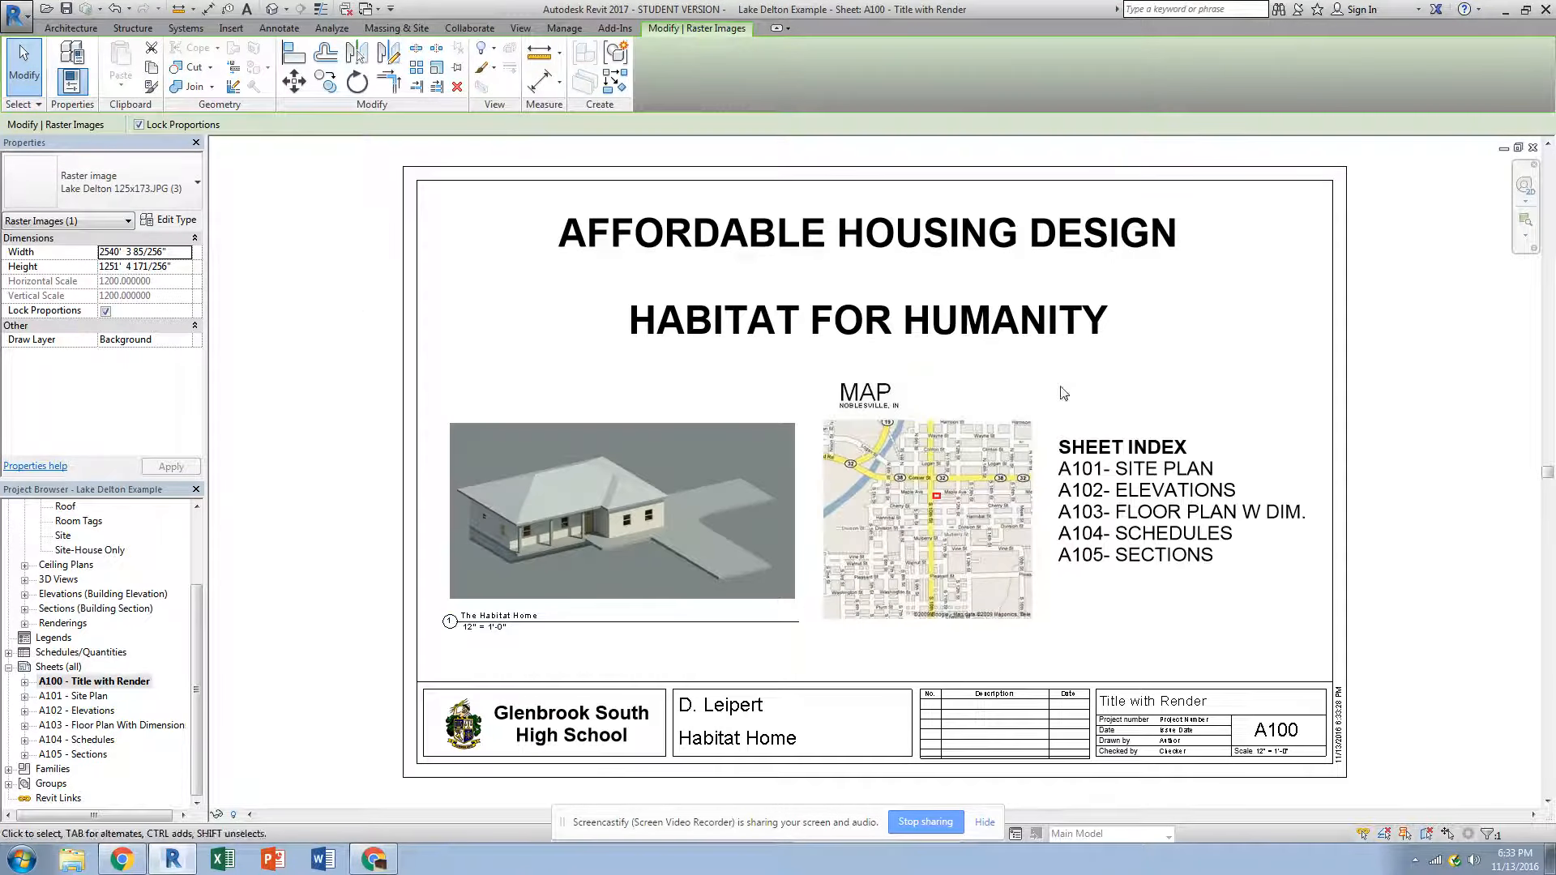
left_click(1001, 484)
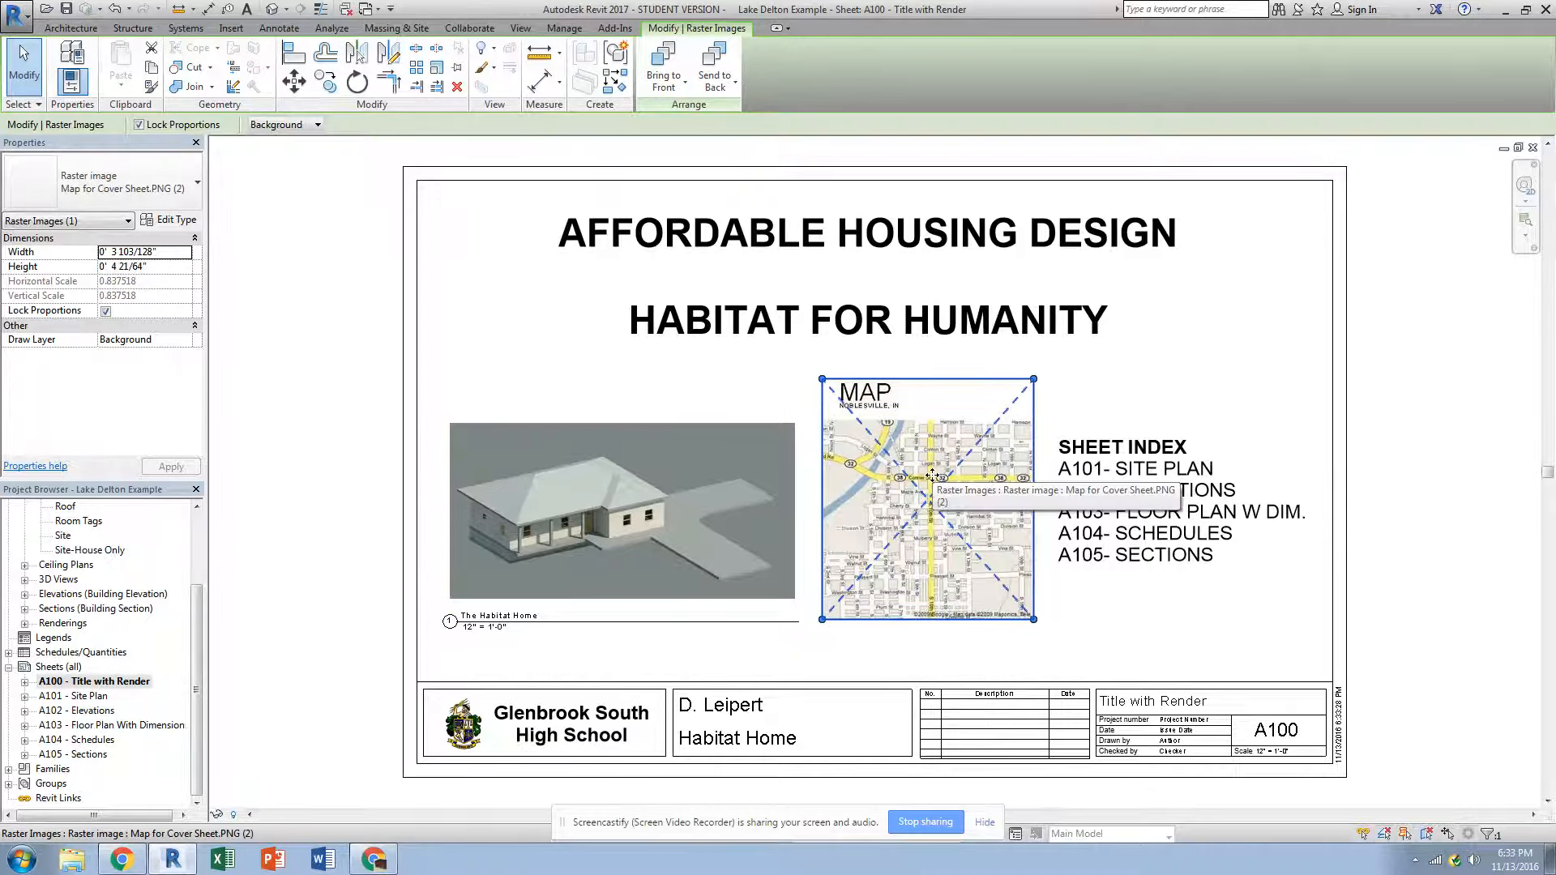
key("Delete")
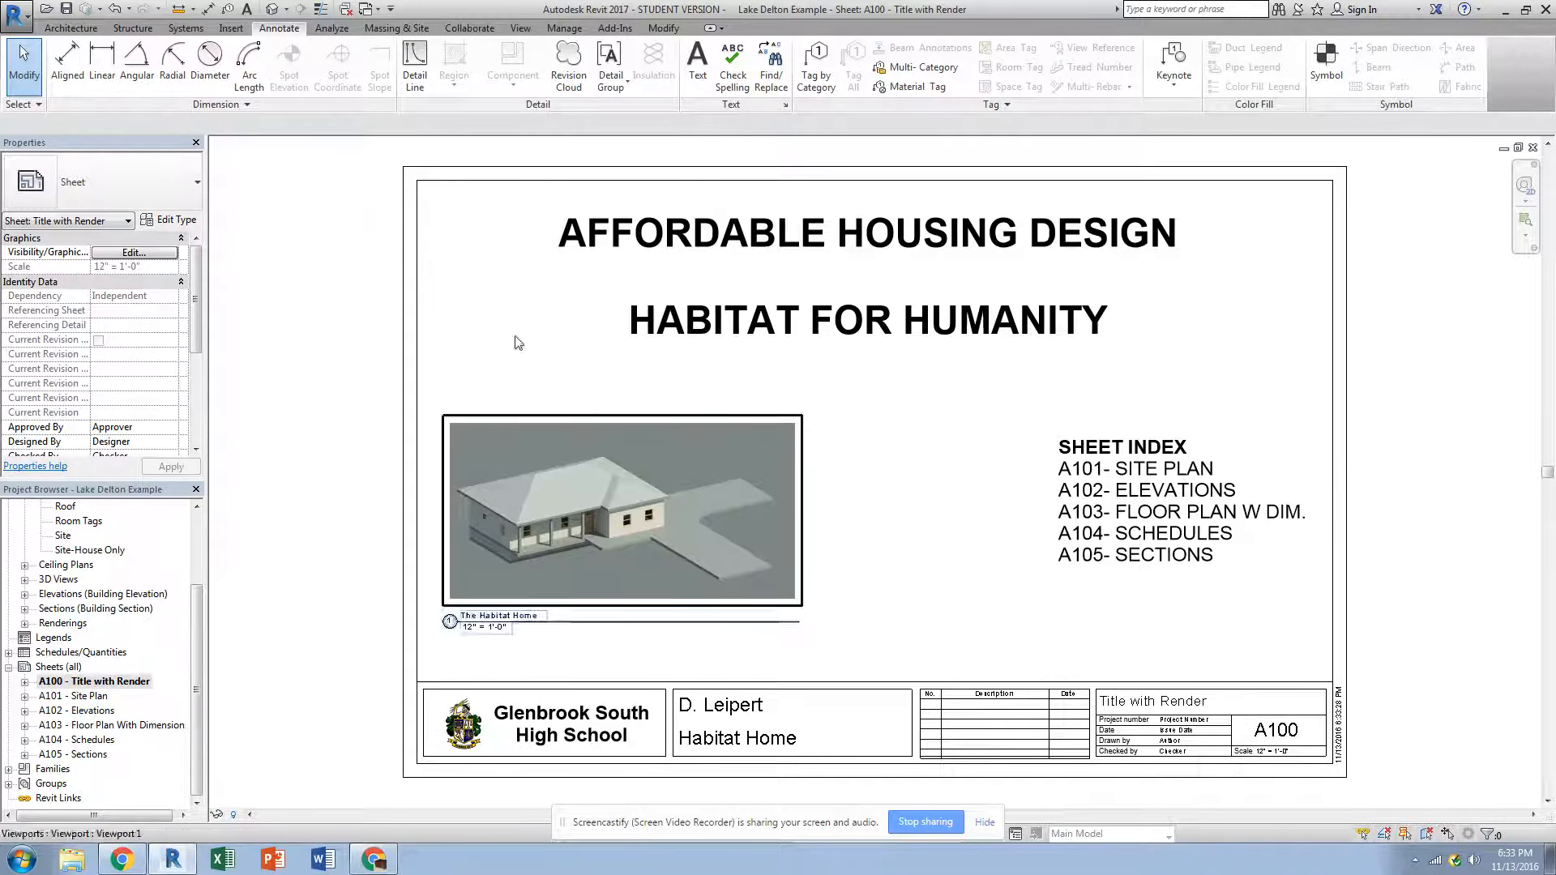
Import the image Lake Delton 125x173 from the desktop and place it centred between the house render and the sheet index.
left_click(231, 29)
left_click(439, 65)
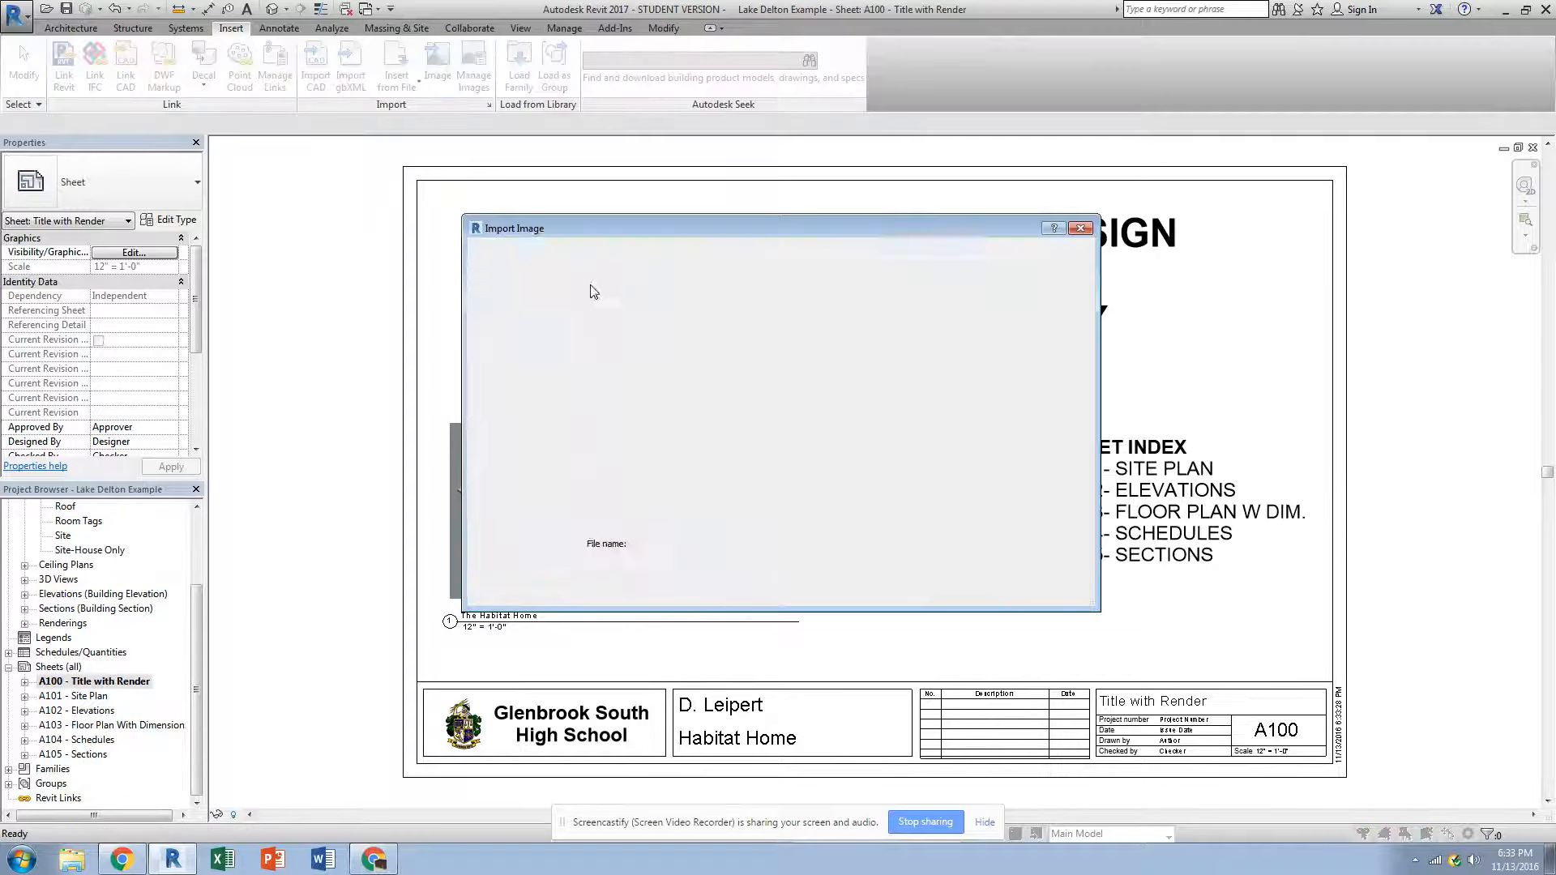
left_click(632, 509)
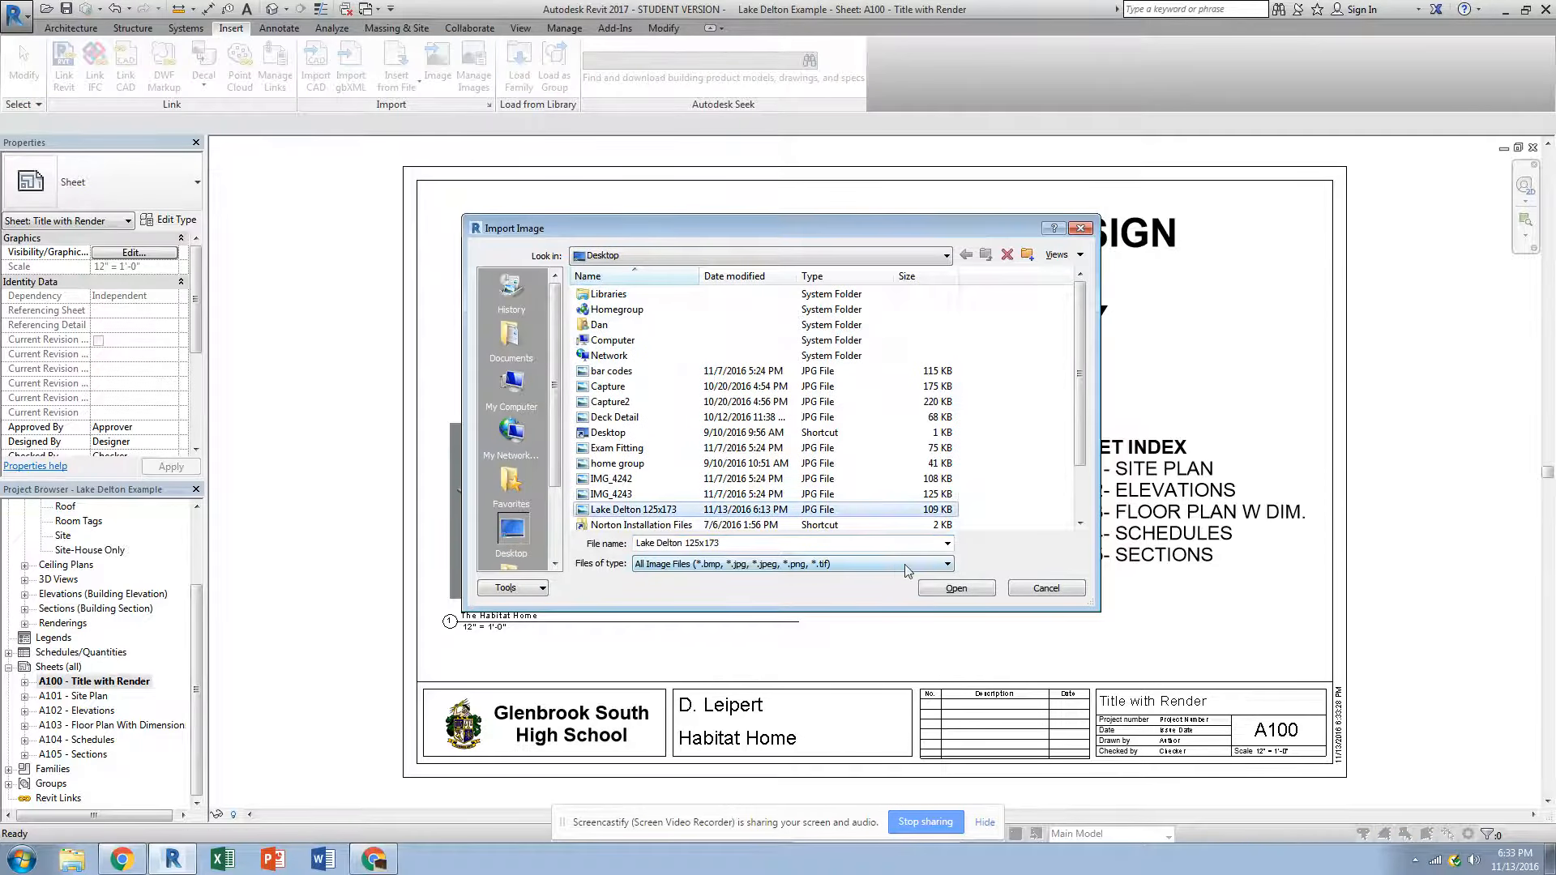
left_click(954, 588)
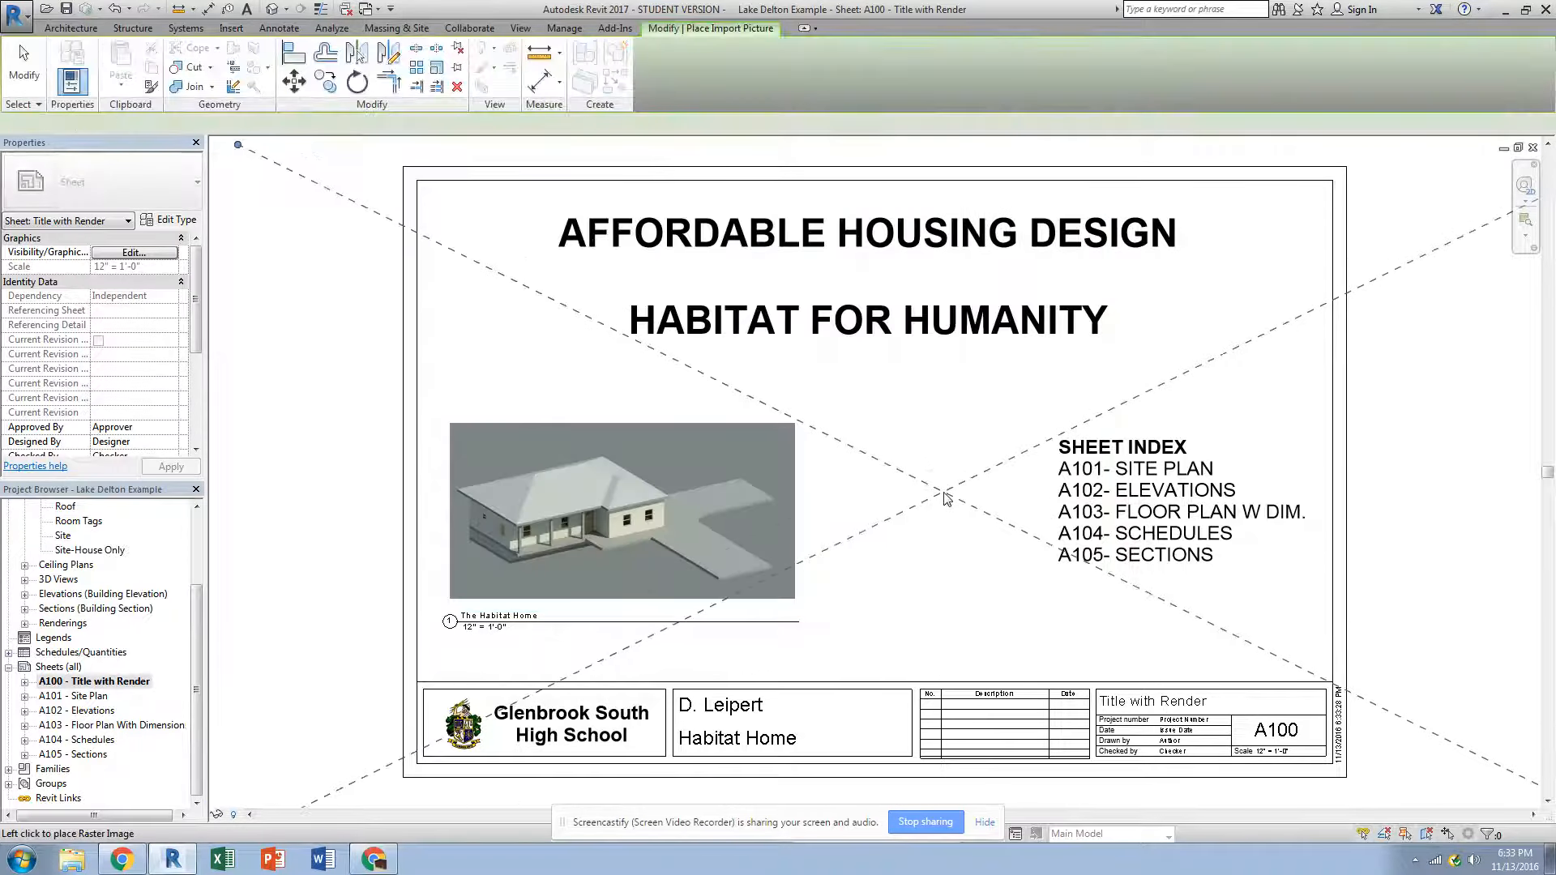
left_click(943, 493)
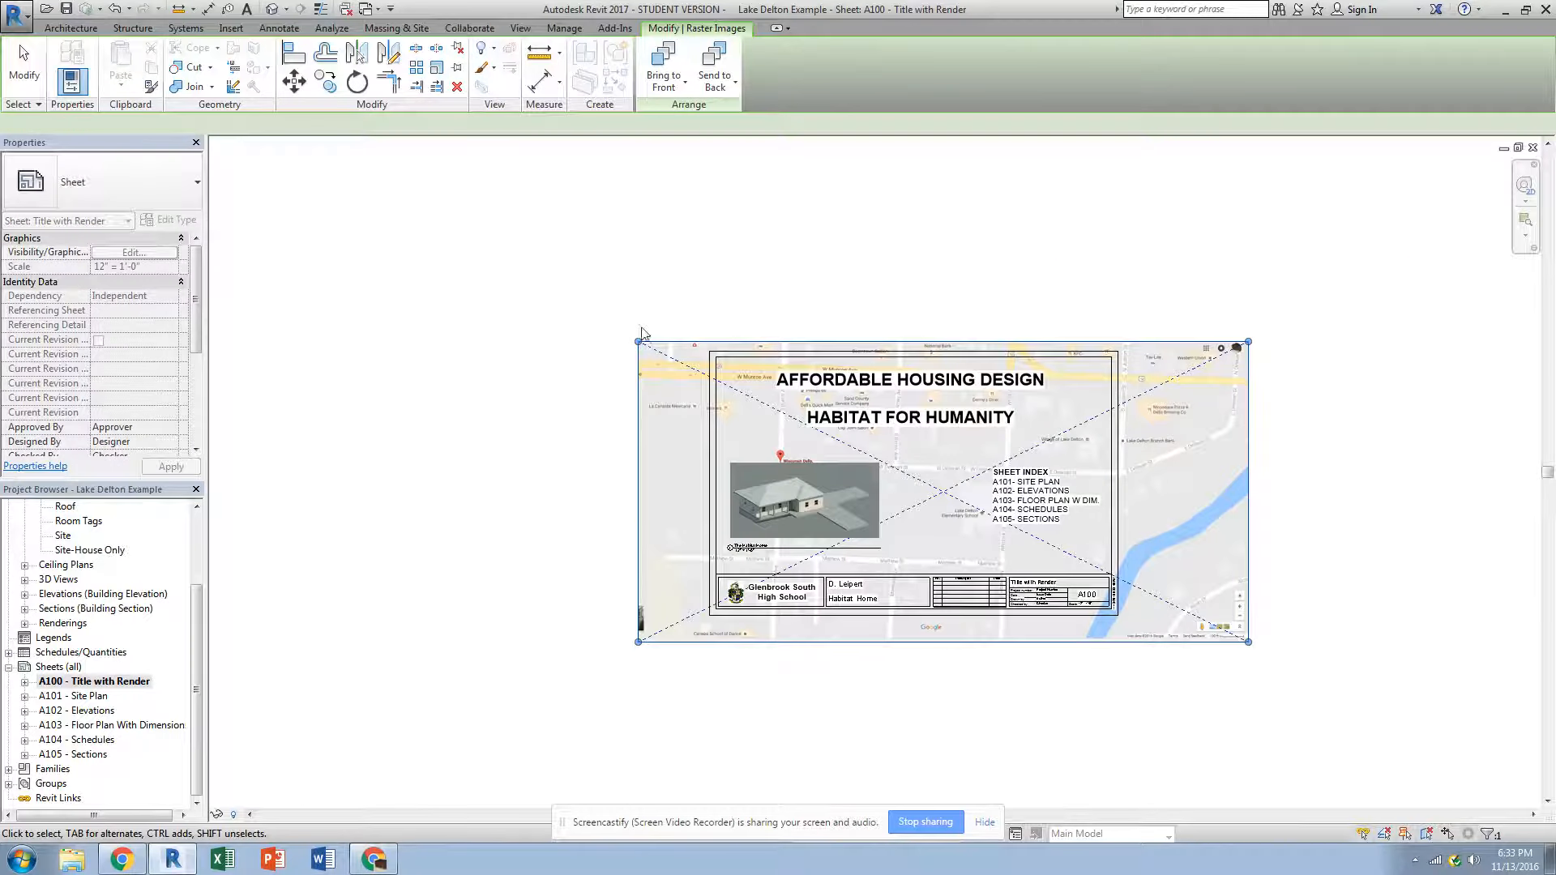